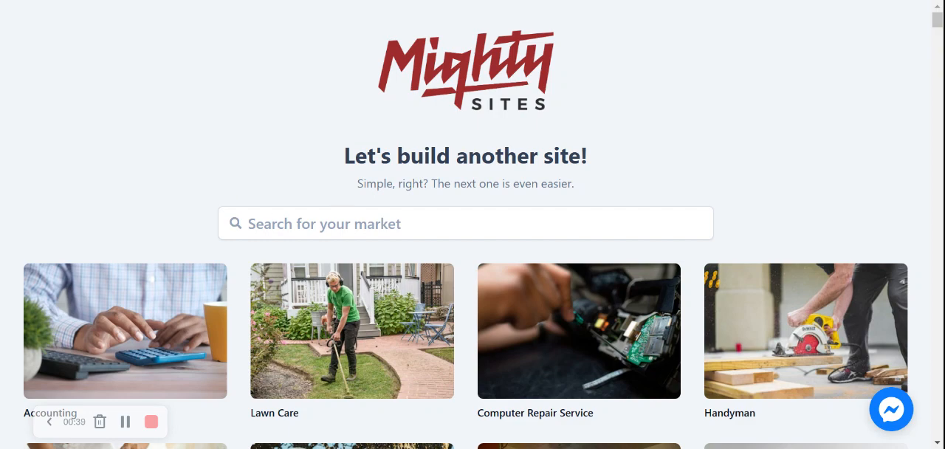
- Browse the gallery of business site templates to see which markets are available
scroll(237, 176, down, 3)
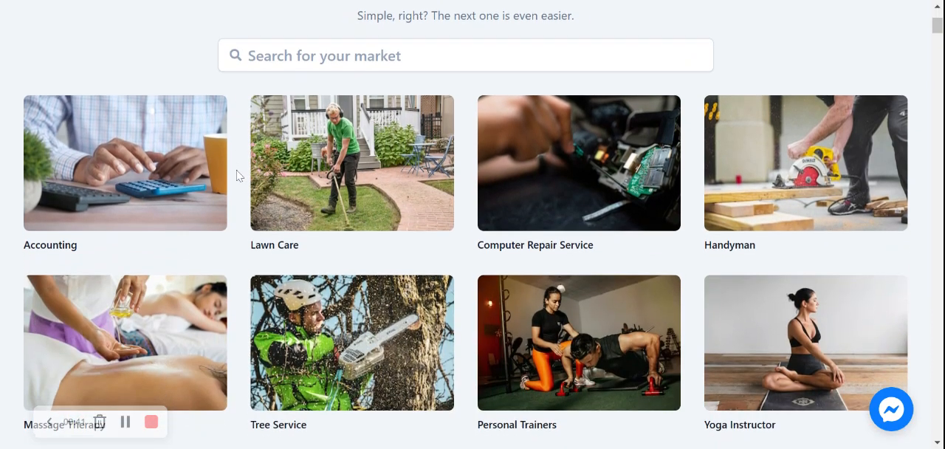
scroll(238, 176, down, 6)
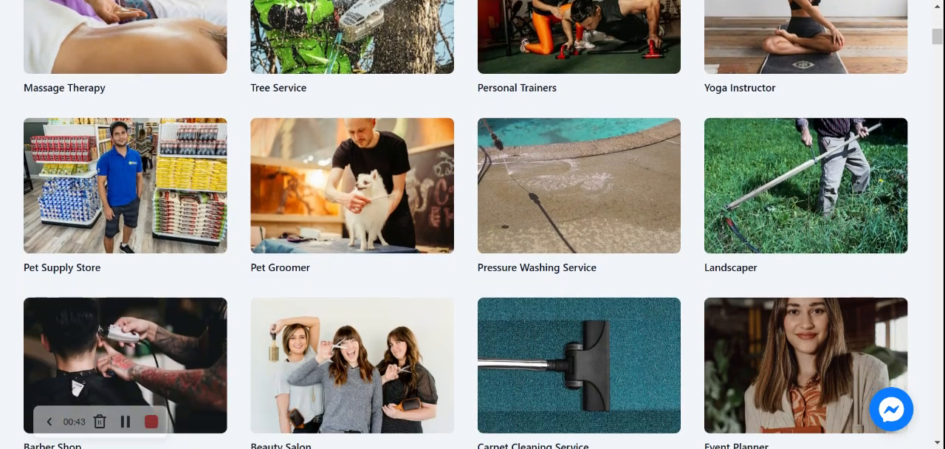
scroll(483, 225, down, 6)
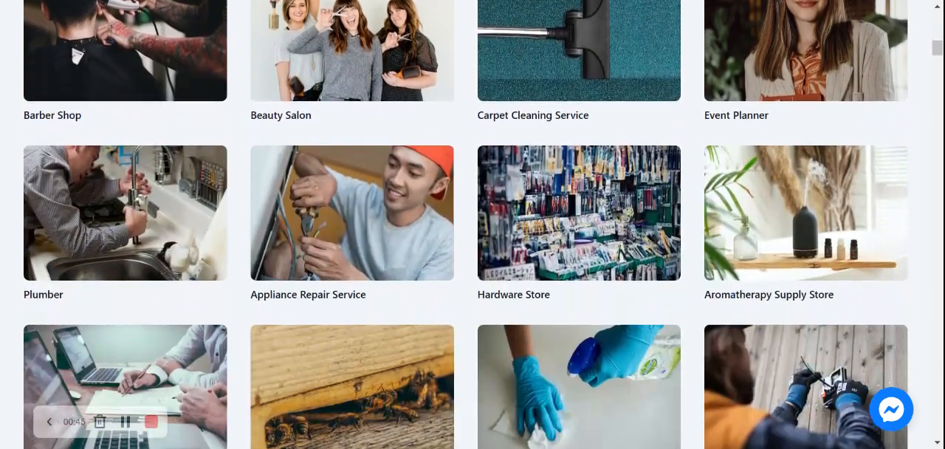
scroll(473, 224, down, 7)
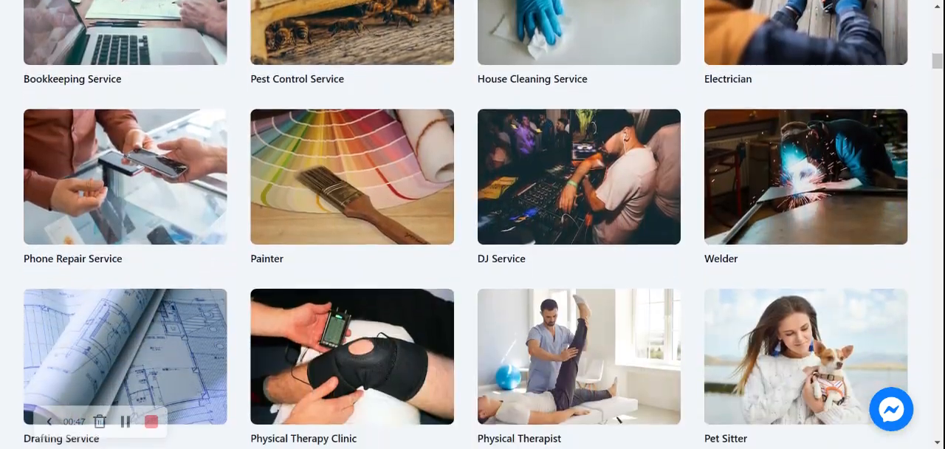
scroll(473, 224, down, 1)
scroll(472, 224, up, 2)
scroll(472, 225, down, 1)
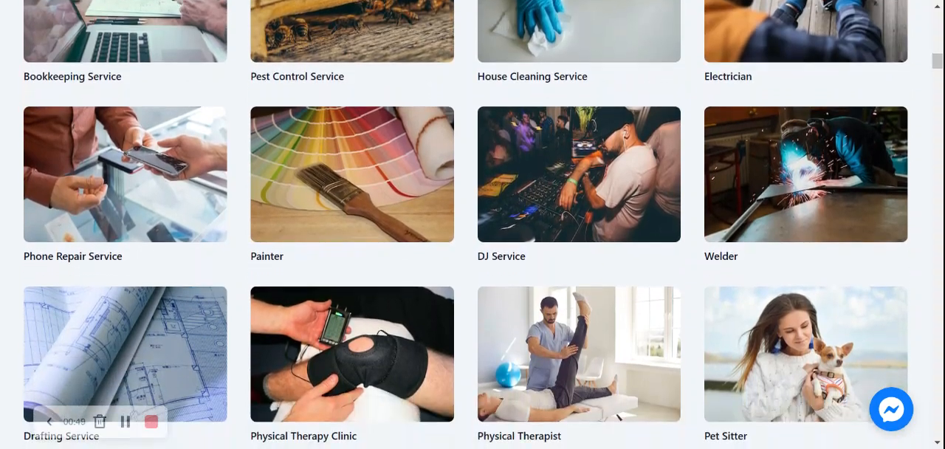
scroll(472, 224, up, 6)
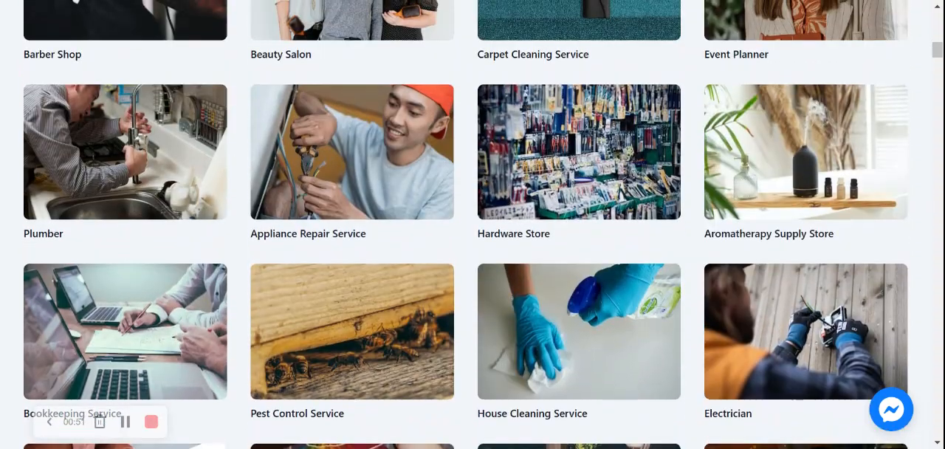
scroll(472, 225, up, 4)
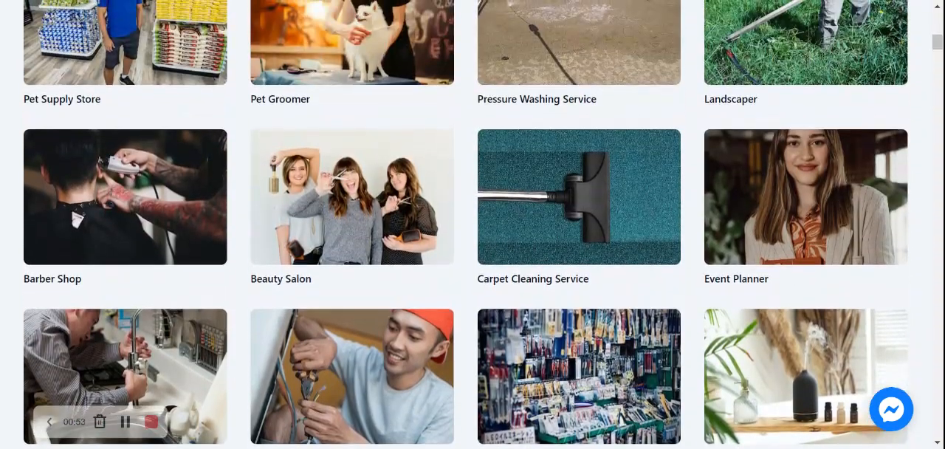
scroll(473, 224, up, 7)
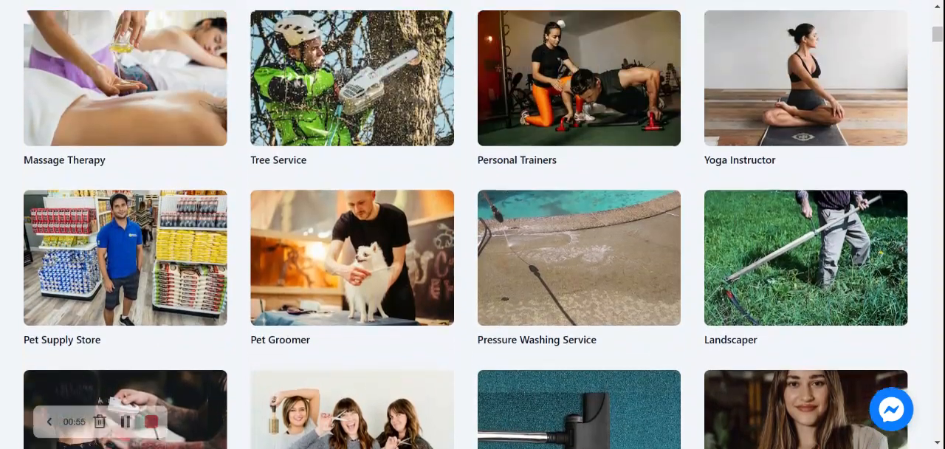
scroll(472, 225, up, 5)
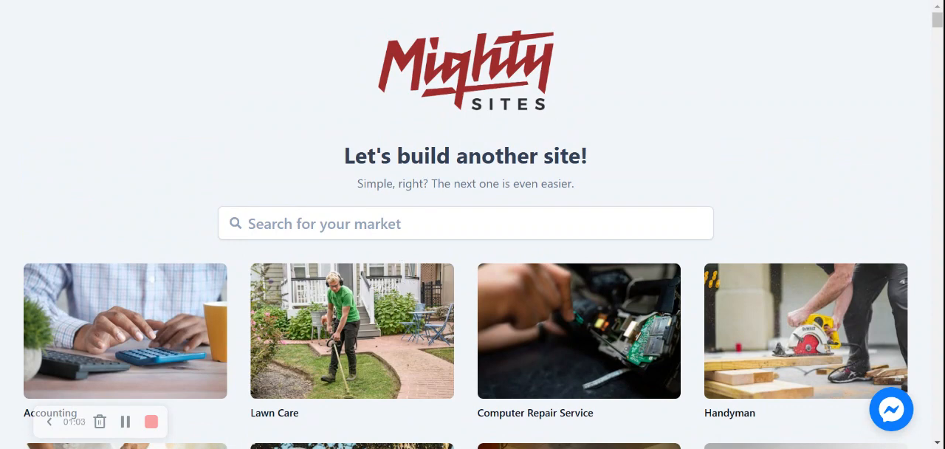
- Search the market templates for "honey farm"
click(465, 223)
text(honey fa)
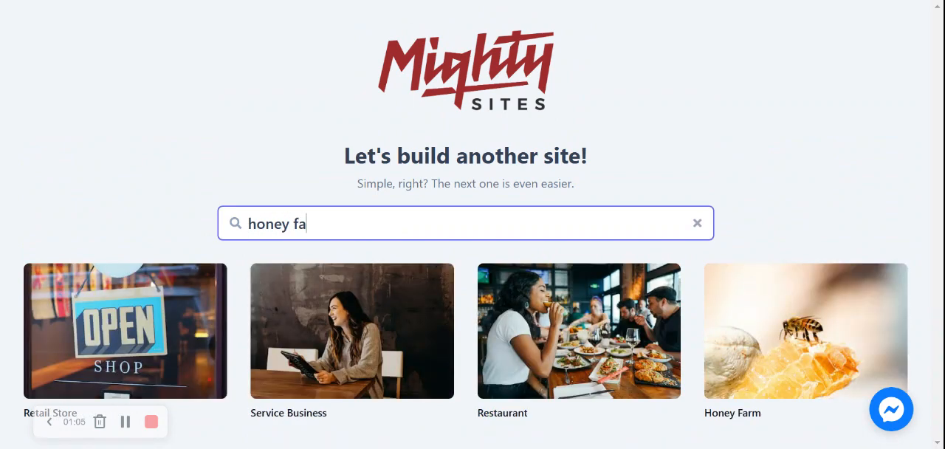
text(rm)
click(798, 240)
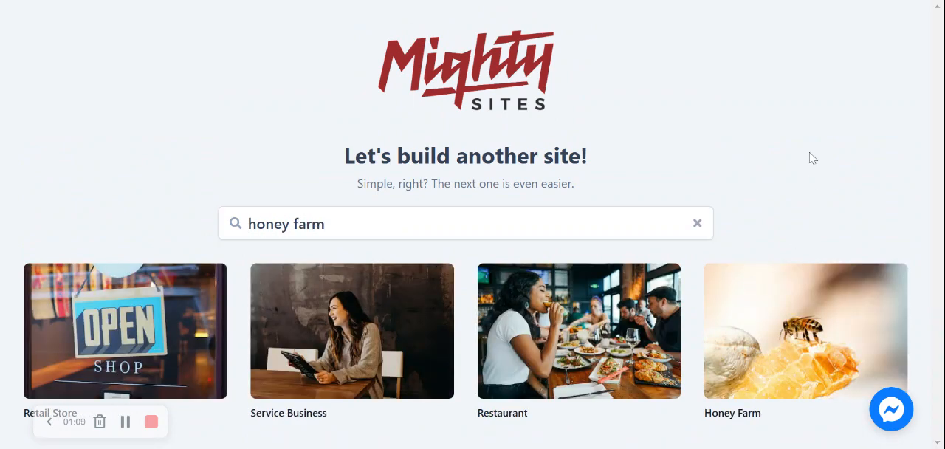
- Switch to the company details form and enter the honey farm's company name, the city Denver and the state Colorado
key(ctrl+Tab)
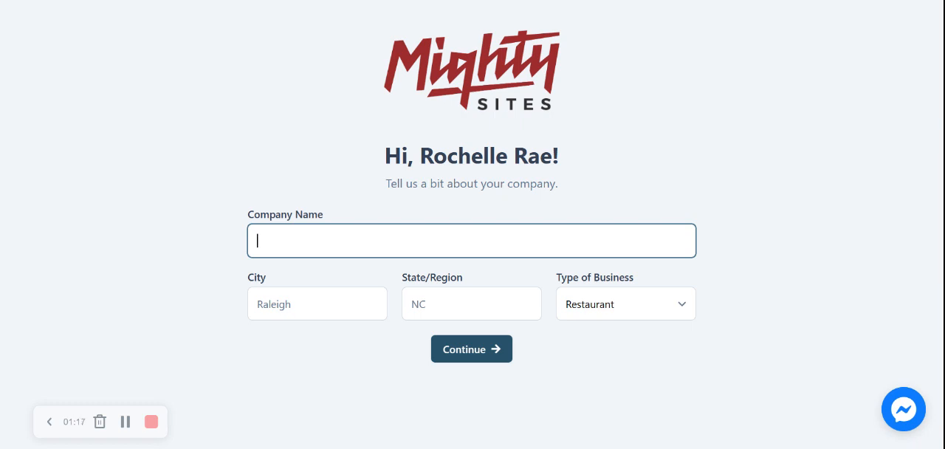
text(Rochelle's Honeyt)
key(BackSpace)
text(Farm)
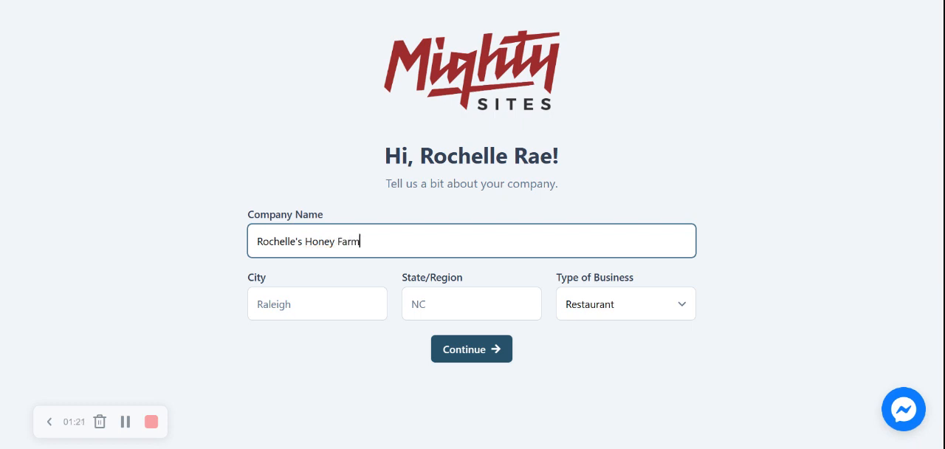
click(308, 300)
text(Denver)
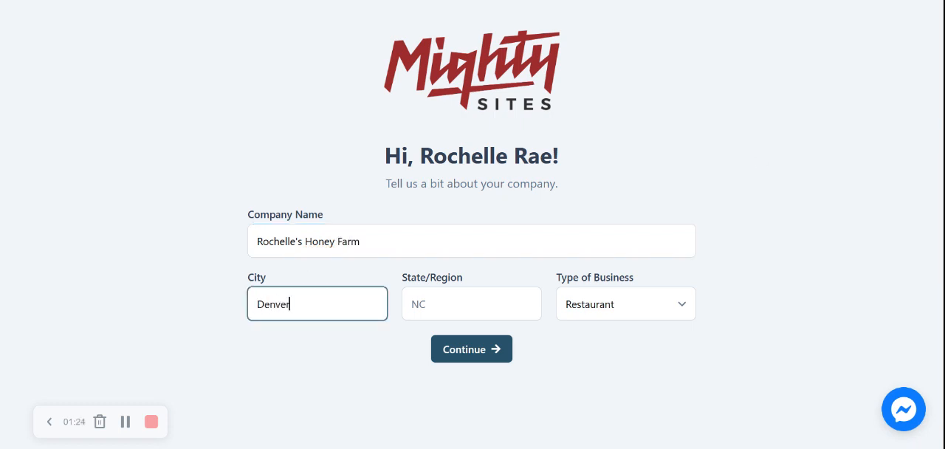
key(Tab)
text(Co)
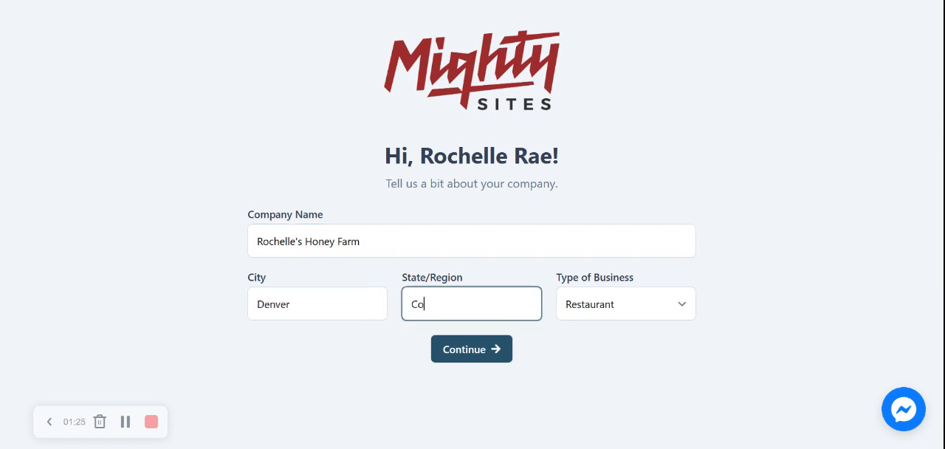
text(lorado)
click(727, 270)
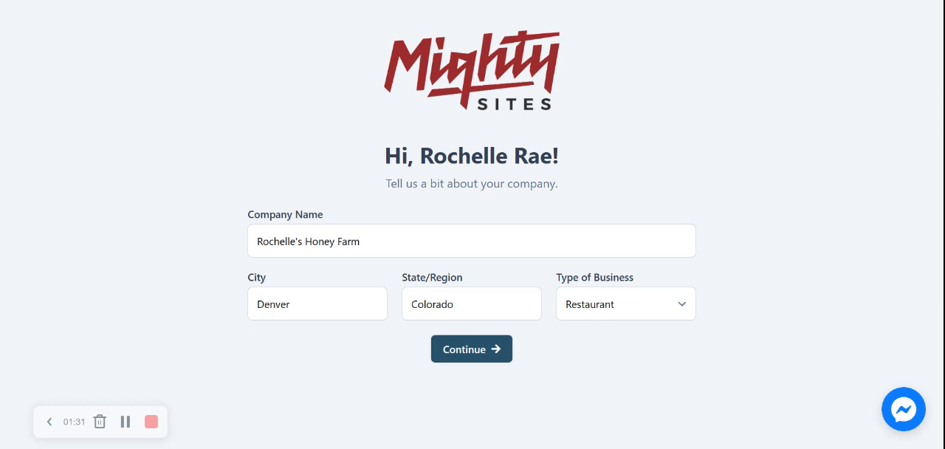
- Choose the type of business and submit the company details to generate the site
click(627, 312)
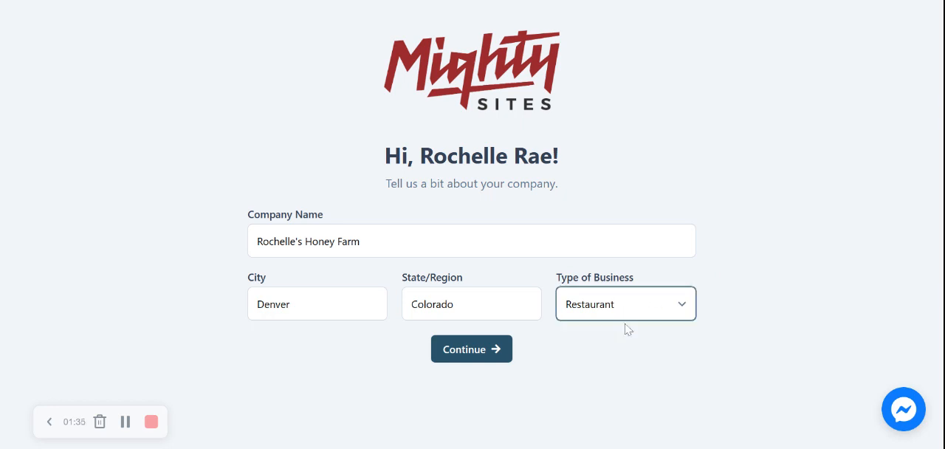
click(617, 360)
click(489, 349)
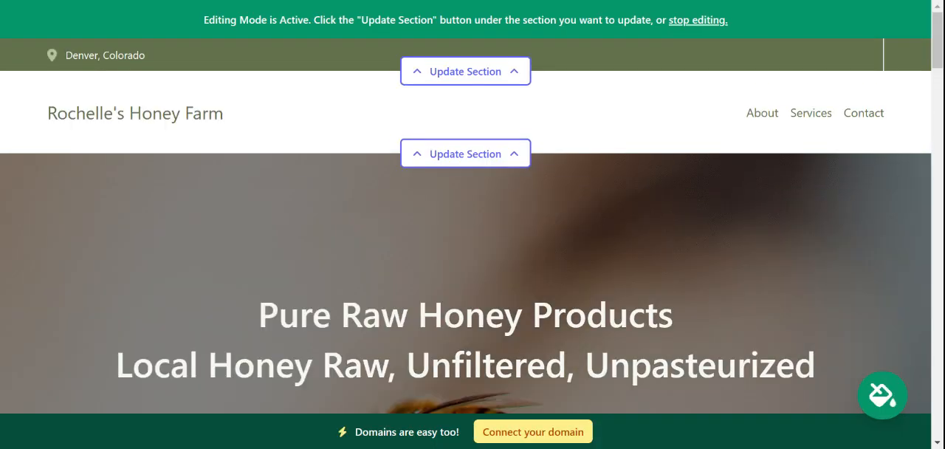
- Review the generated site's hero, introduction, About Us and image sections
scroll(465, 225, down, 5)
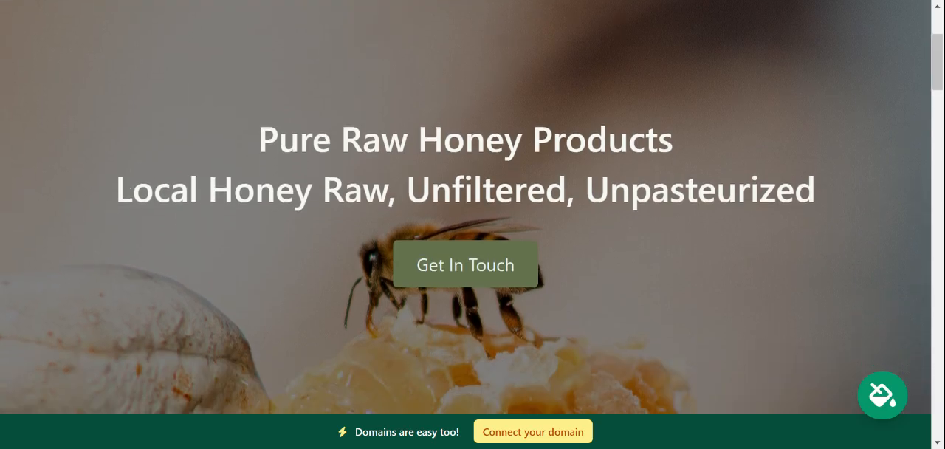
scroll(465, 224, down, 6)
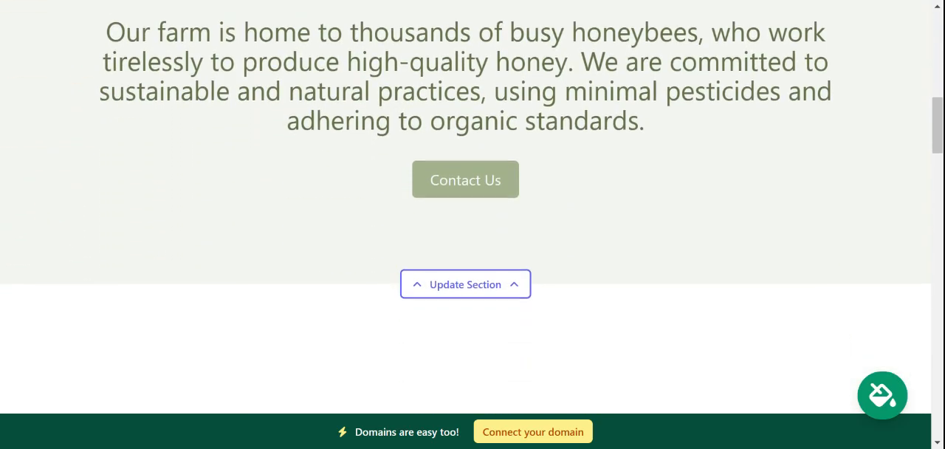
scroll(465, 225, down, 3)
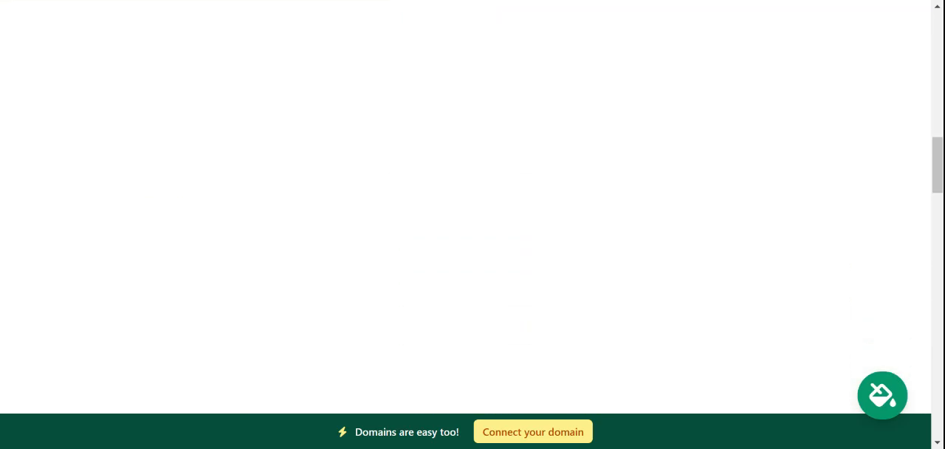
scroll(466, 225, up, 1)
scroll(465, 224, down, 3)
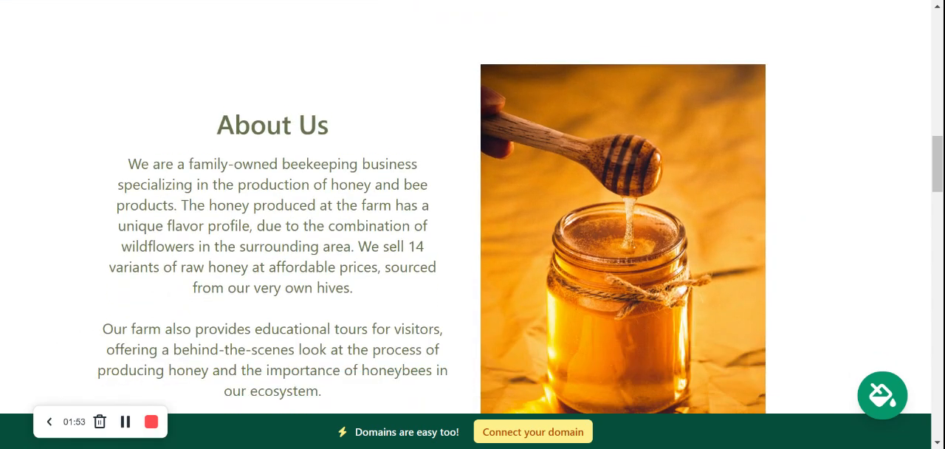
scroll(465, 225, down, 6)
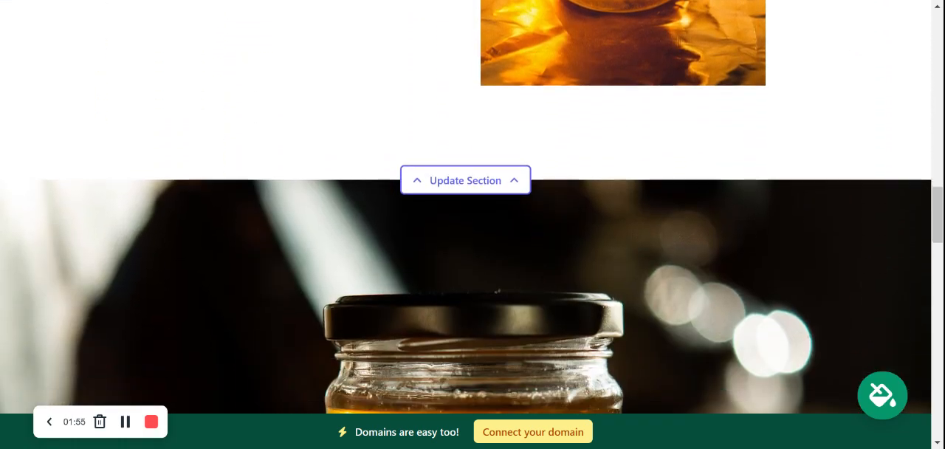
scroll(465, 225, down, 3)
scroll(465, 225, up, 2)
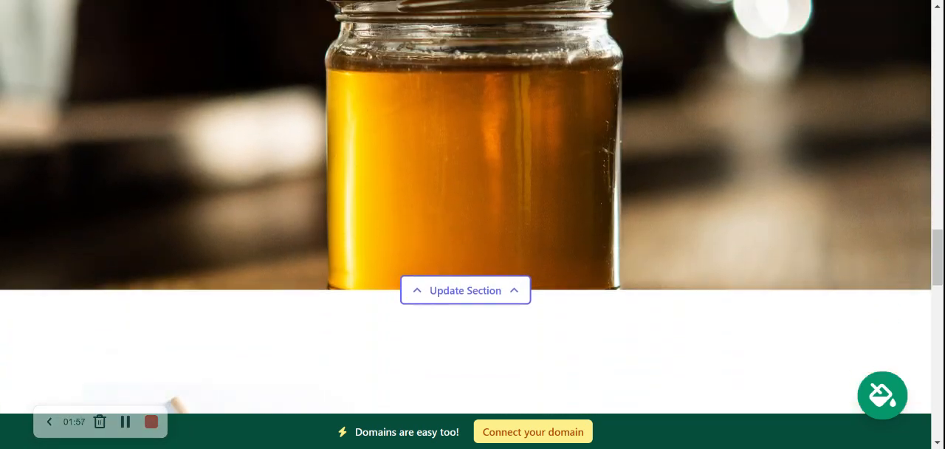
scroll(465, 224, up, 6)
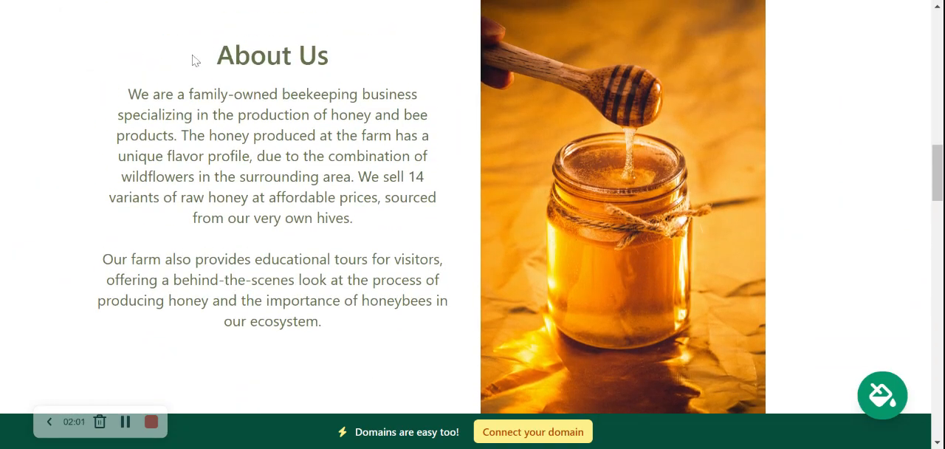
- Highlight the About Us heading and paragraphs to examine the generated text, and clear the selection
drag(194, 59, 399, 344)
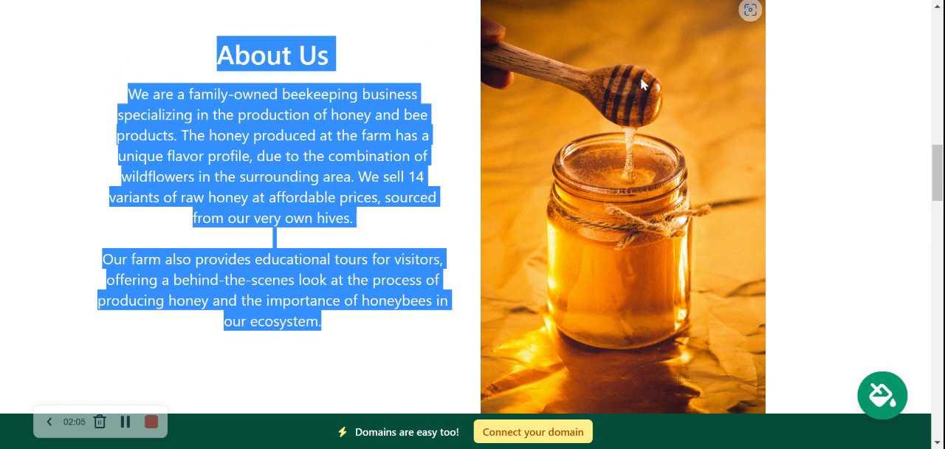
click(822, 225)
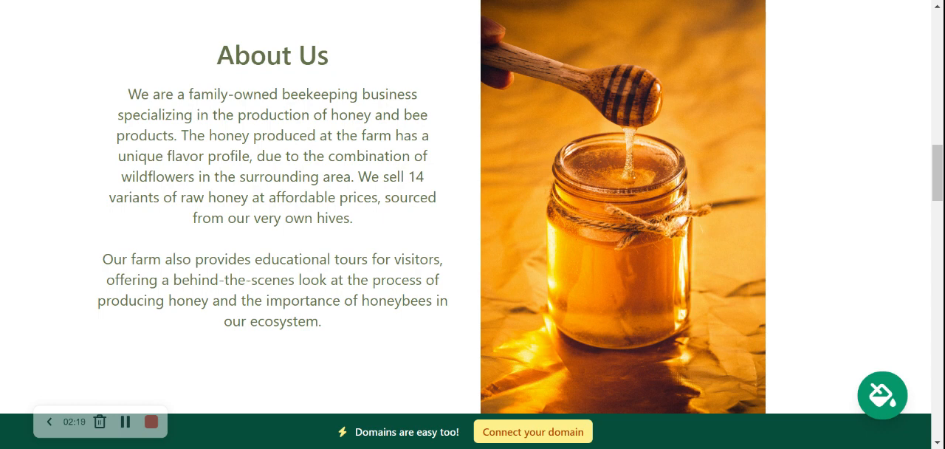
drag(127, 79, 387, 334)
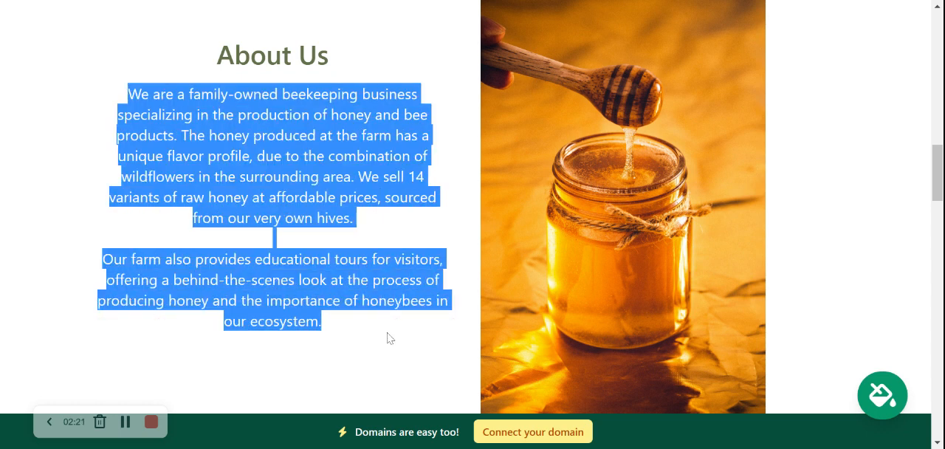
click(815, 191)
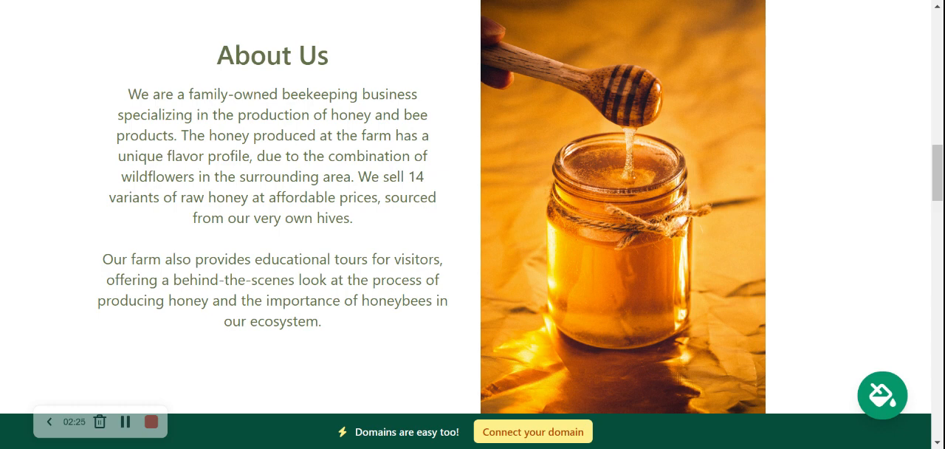
- Open the site's top location bar for editing and fill in the organization's email address
scroll(473, 222, up, 5)
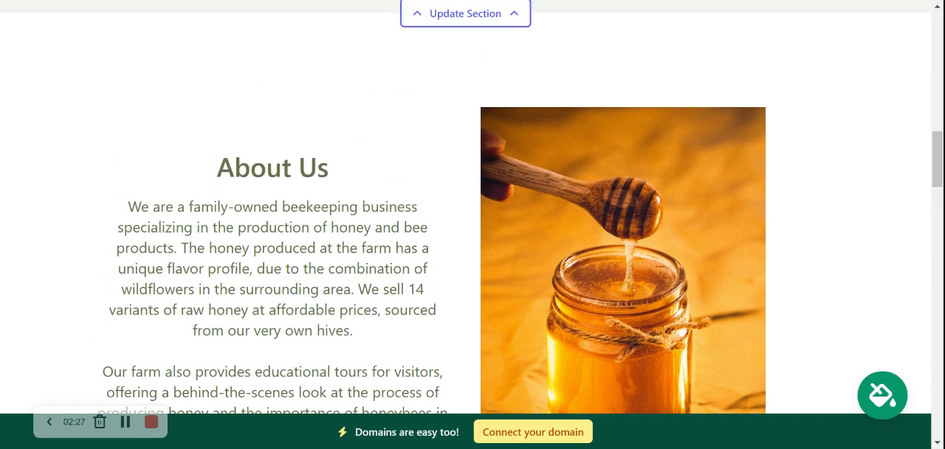
scroll(473, 222, up, 10)
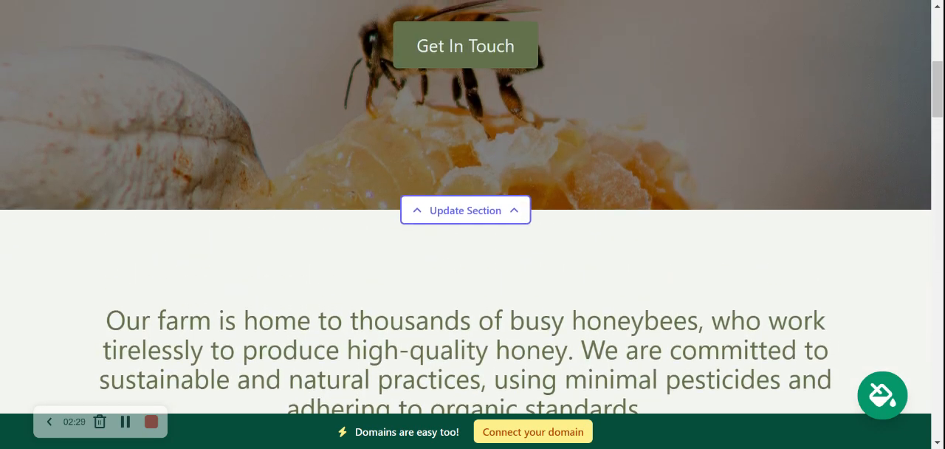
scroll(473, 222, up, 2)
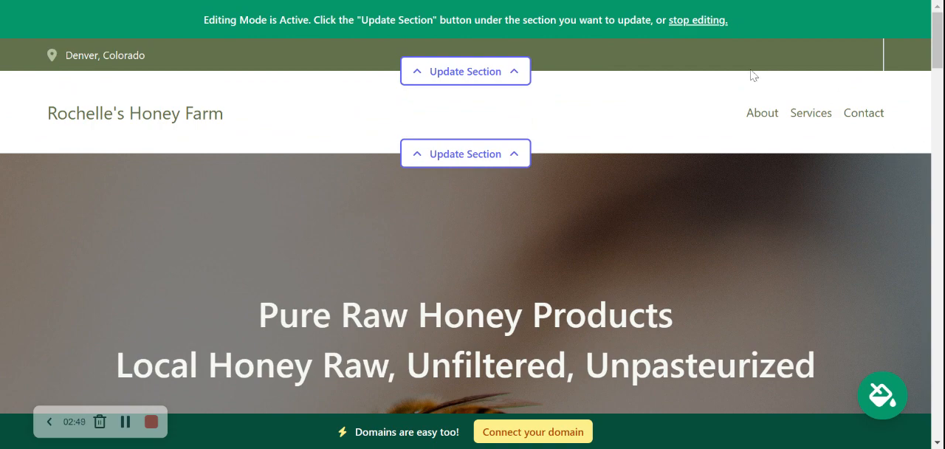
click(488, 73)
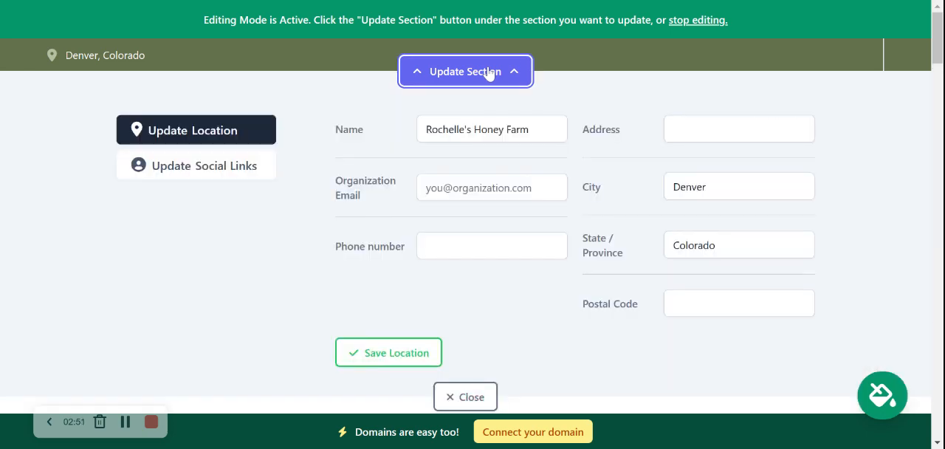
click(511, 177)
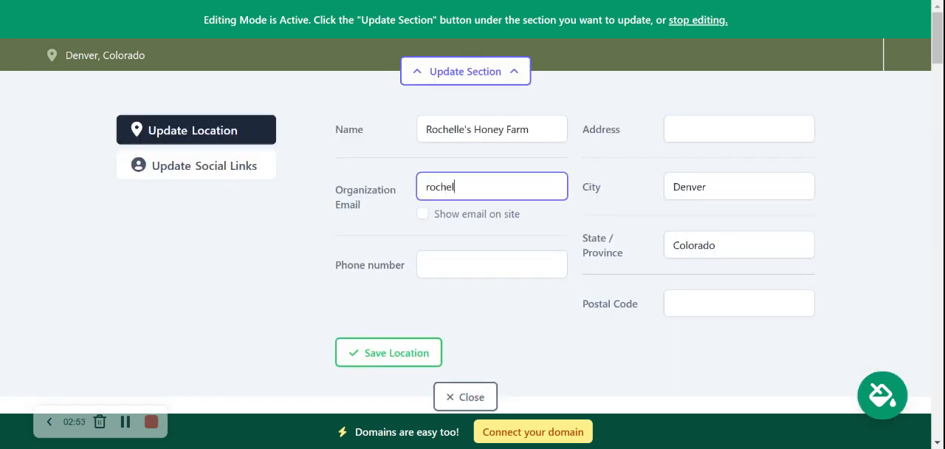
click(349, 253)
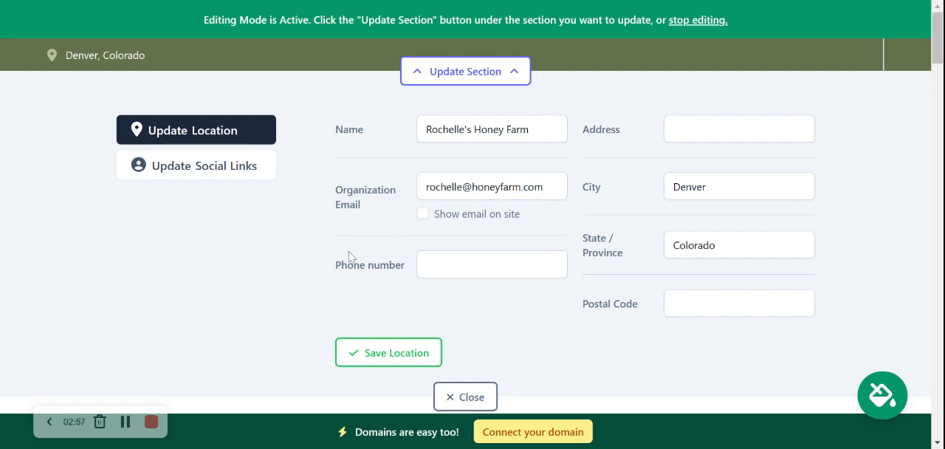
- Enable showing the organization's email on the site and fill in the phone number
click(424, 216)
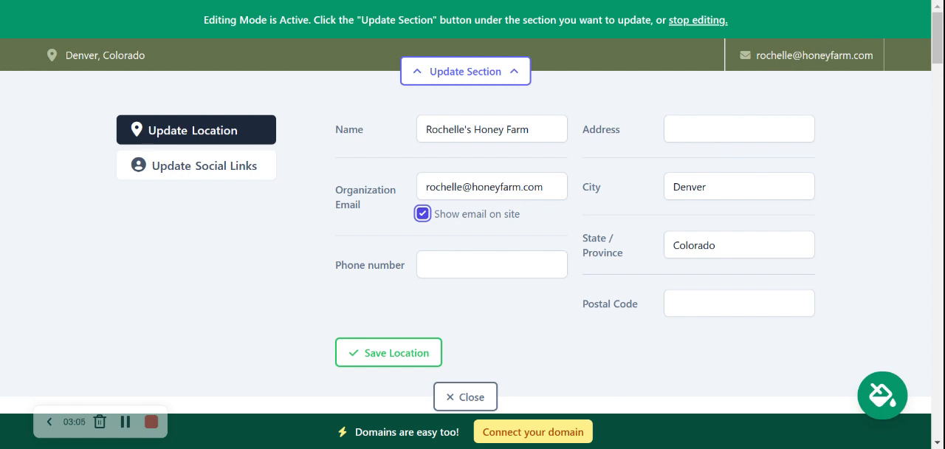
key(Tab)
text(56504)
key(BackSpace)
key(BackSpace)
text(-4483)
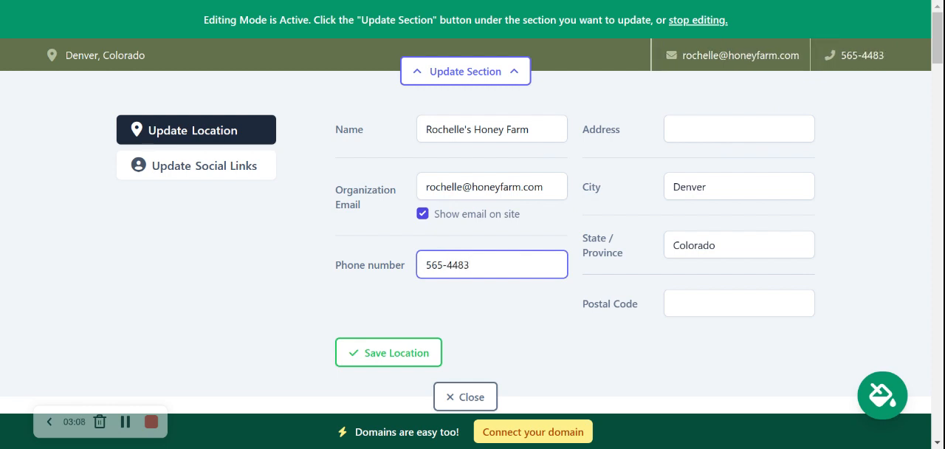
click(491, 289)
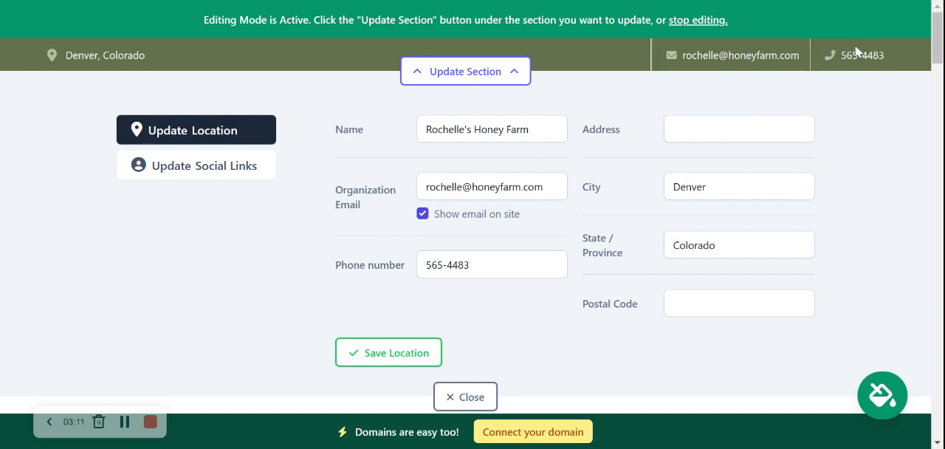
- Fill in the organization's street address and postal code, and save the location details
click(738, 129)
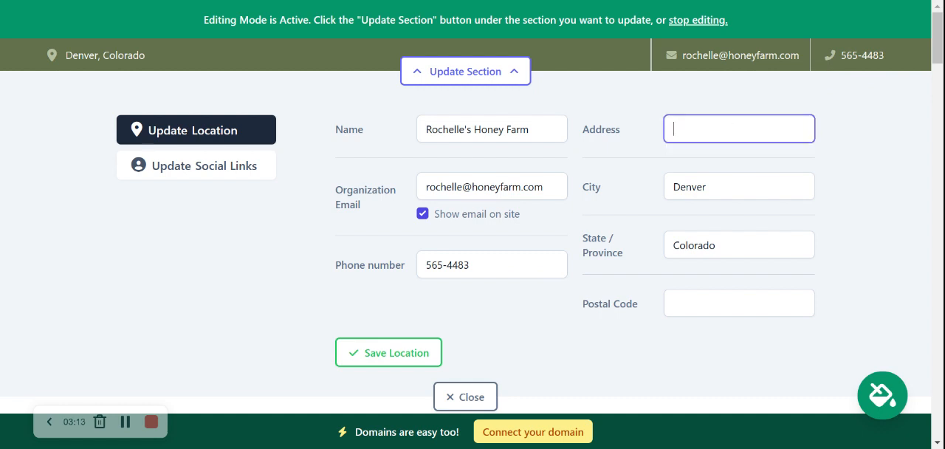
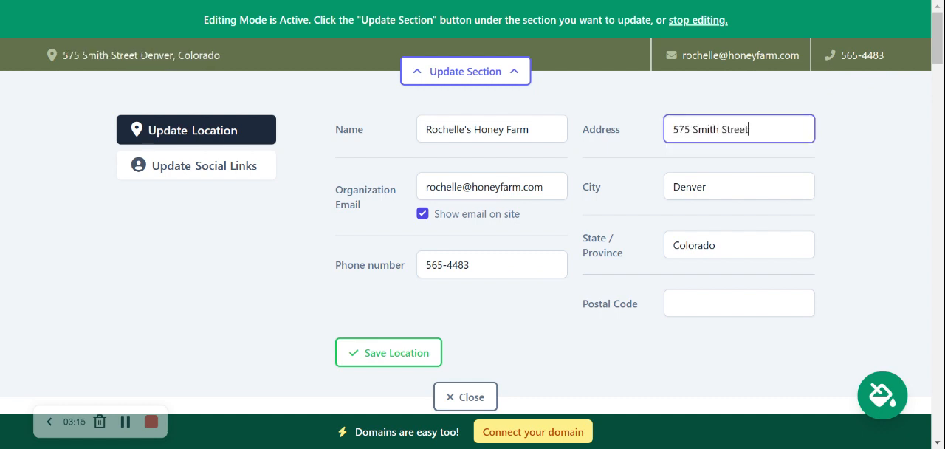
click(694, 304)
text(405545)
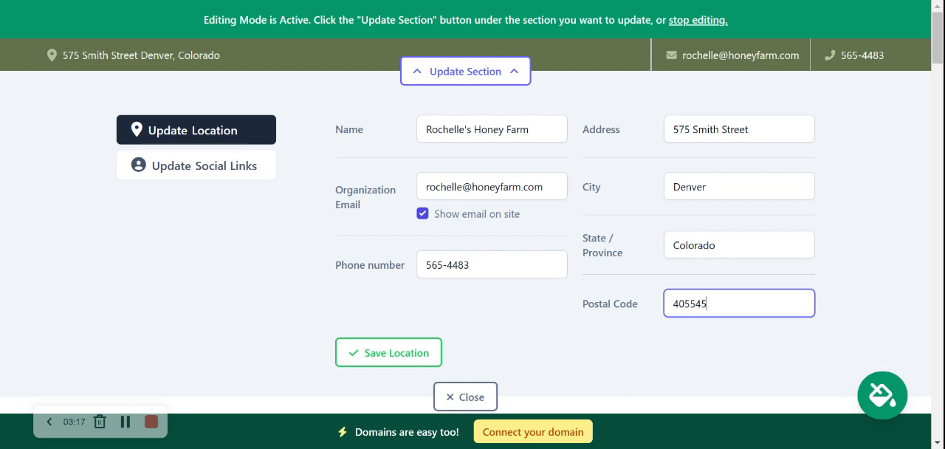
key(BackSpace)
click(76, 264)
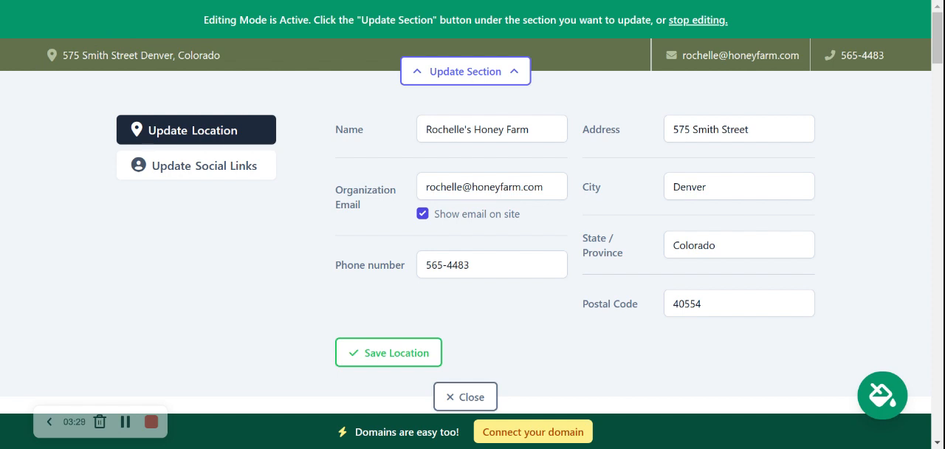
click(385, 365)
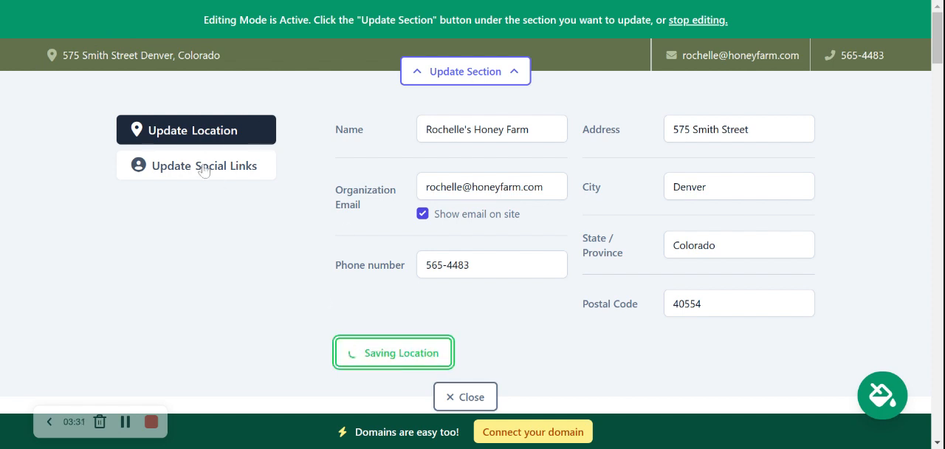
- Add the Instagram account mightysites to the site's social links and save it
click(204, 169)
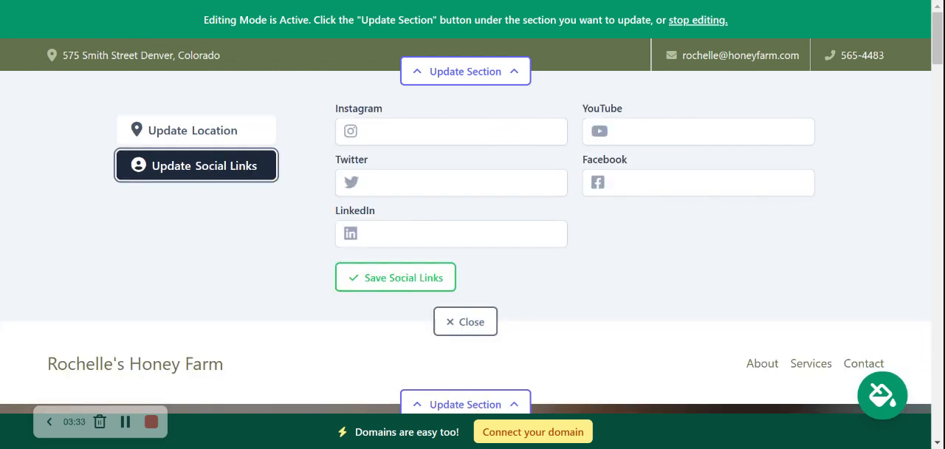
click(366, 131)
text(mightysi)
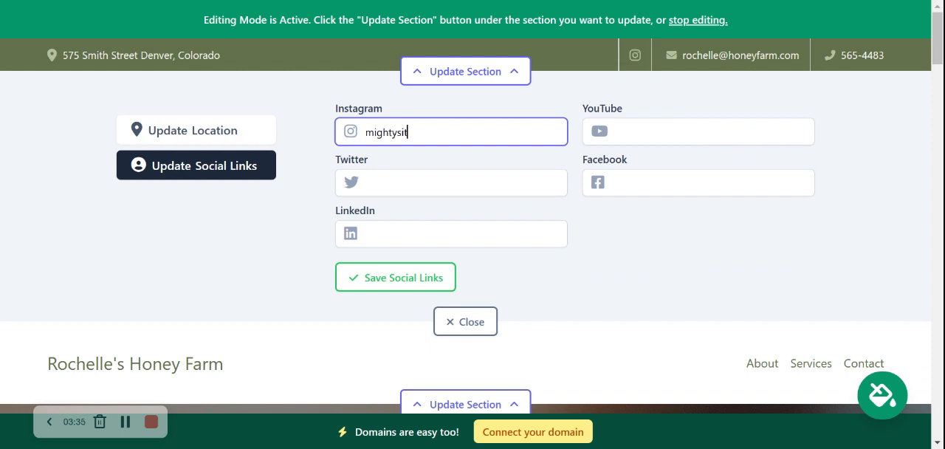
text(tes)
key(Return)
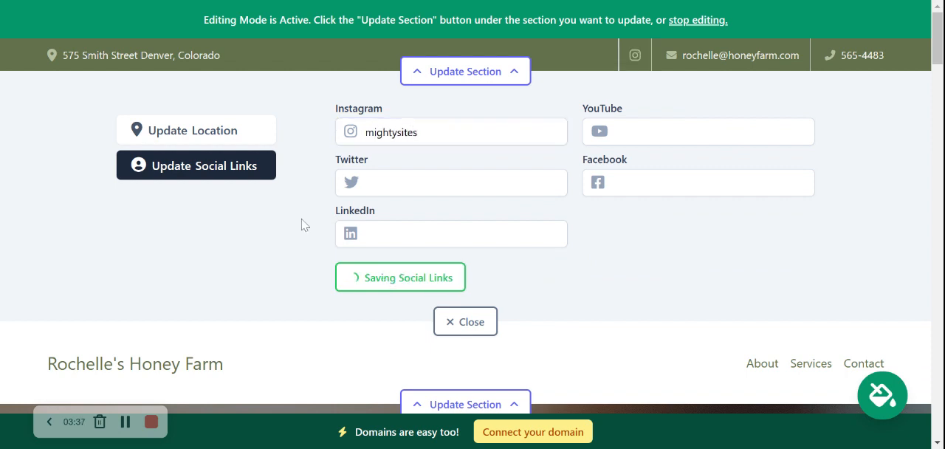
- Add the Twitter account mightysites_usa to the social links, save them and close the section editor
drag(442, 202, 436, 198)
click(436, 186)
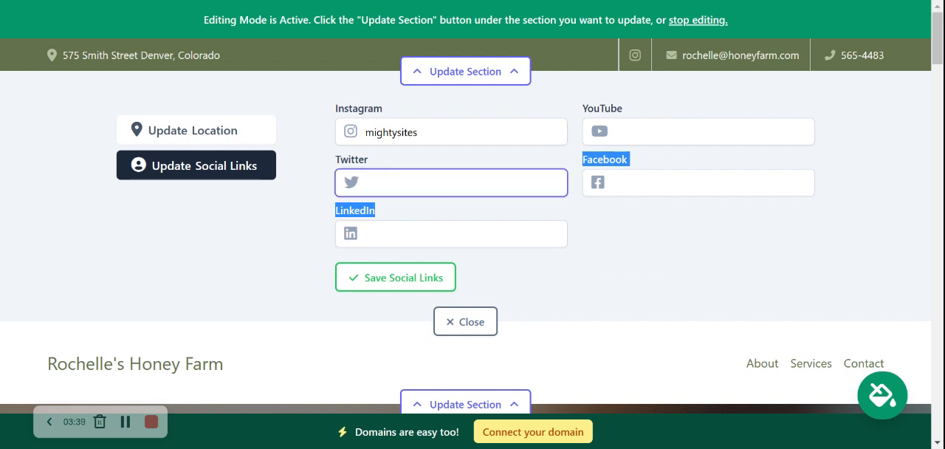
text(mighty)
text(si)
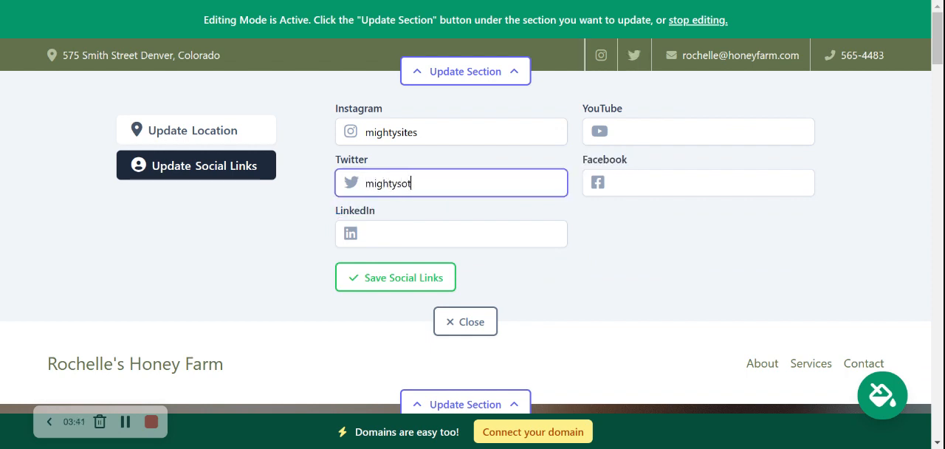
text(tes_usa)
key(Return)
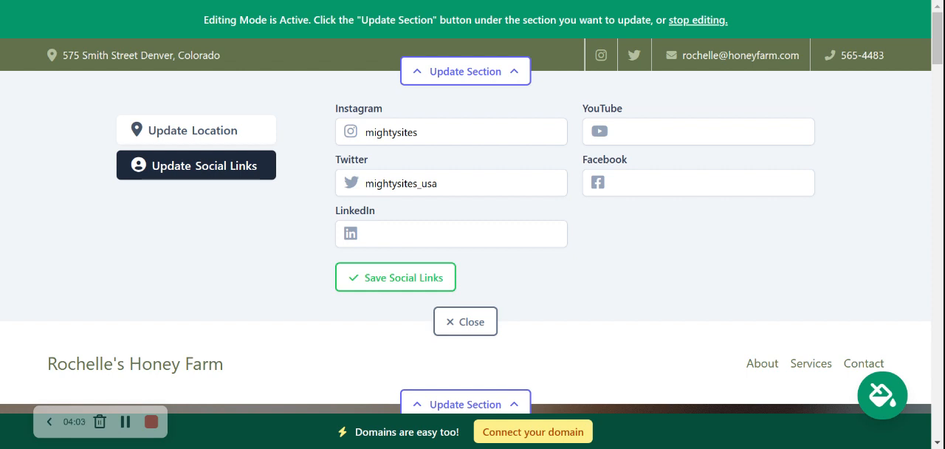
click(373, 280)
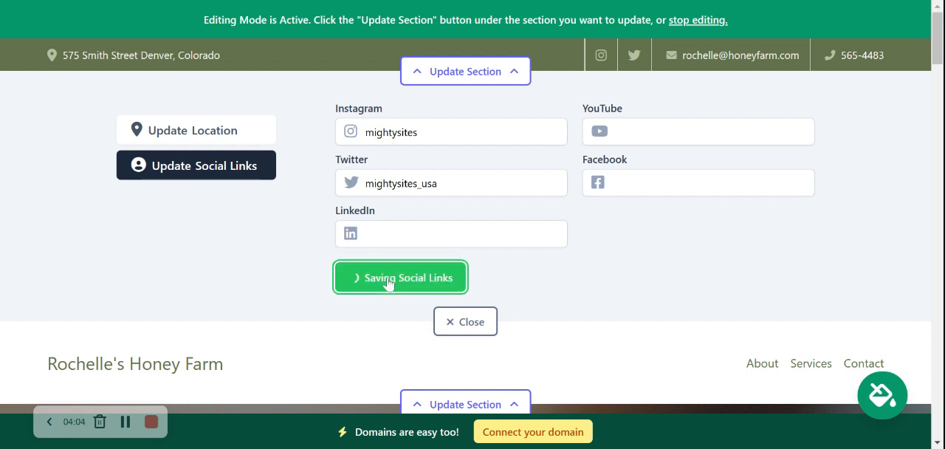
click(453, 323)
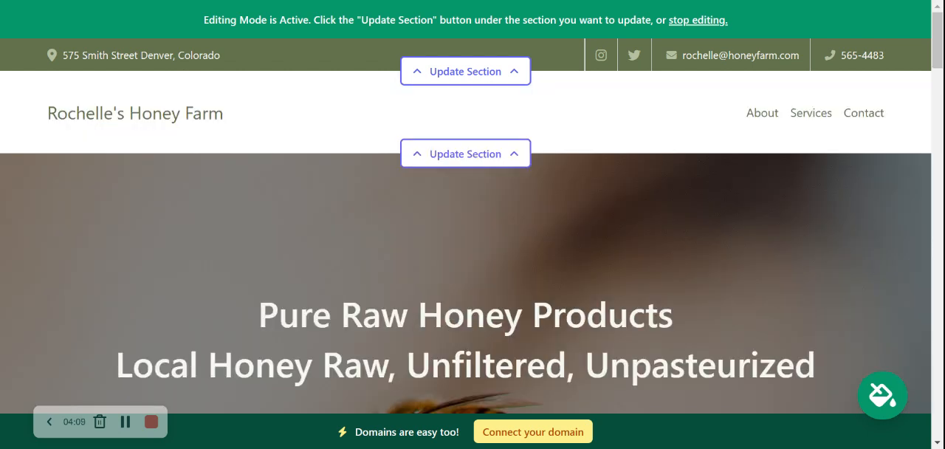
- Review the hero and introduction sections, highlighting the introduction text to examine it and clearing the selection
scroll(287, 59, down, 2)
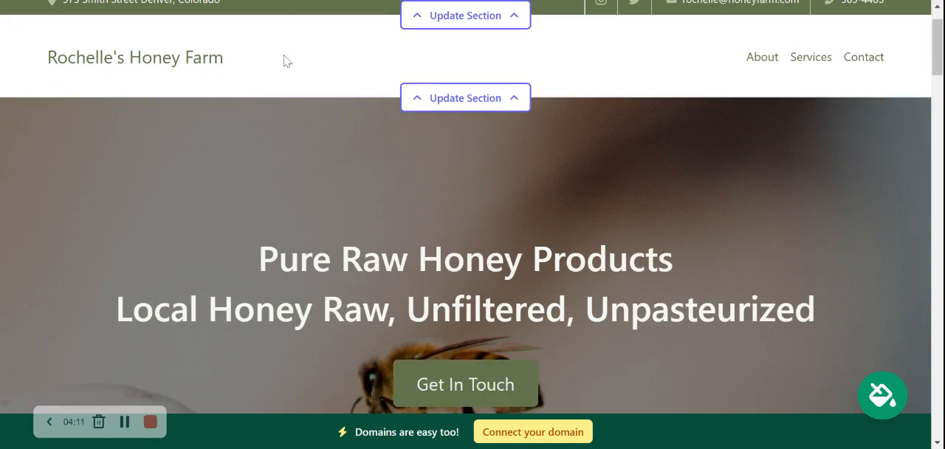
scroll(283, 54, down, 8)
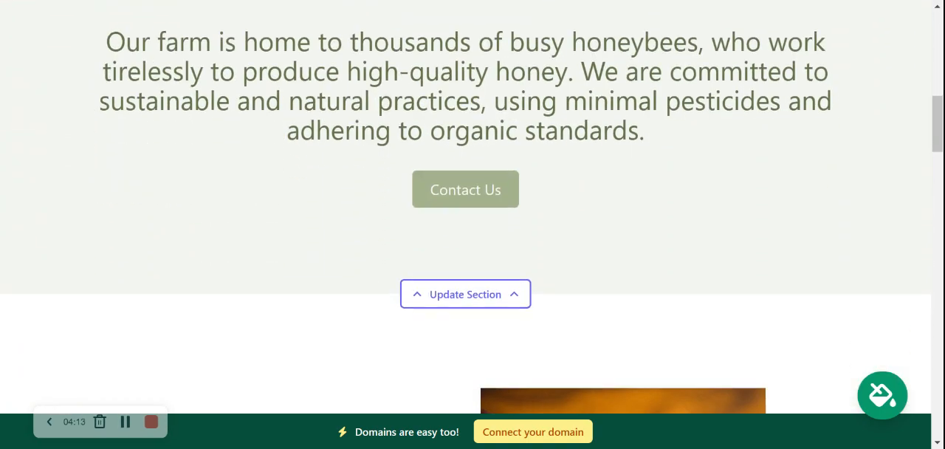
scroll(466, 222, up, 2)
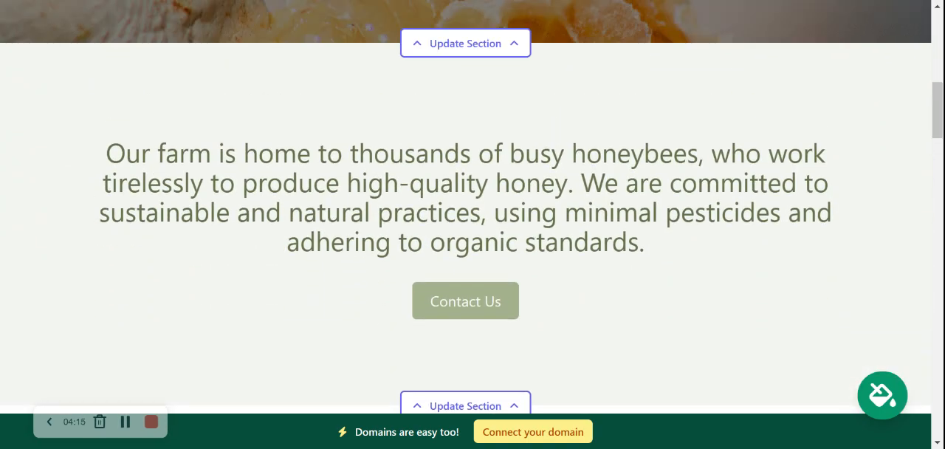
scroll(465, 222, down, 2)
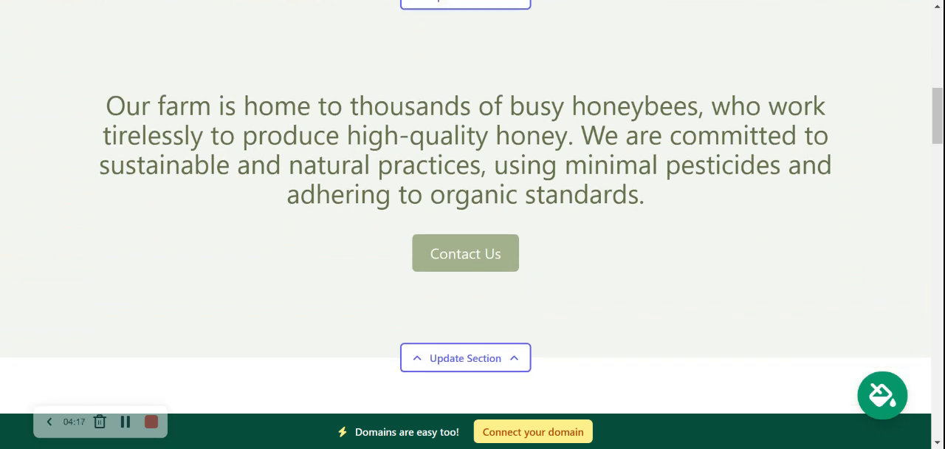
drag(106, 41, 645, 149)
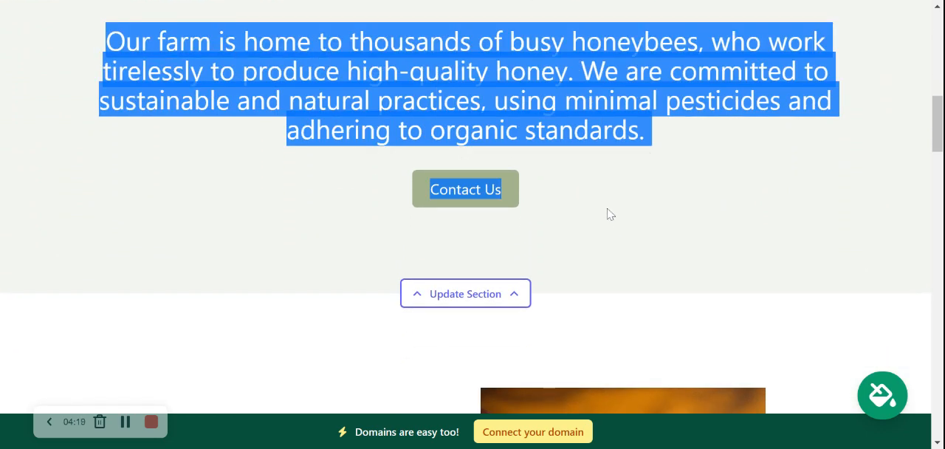
click(260, 163)
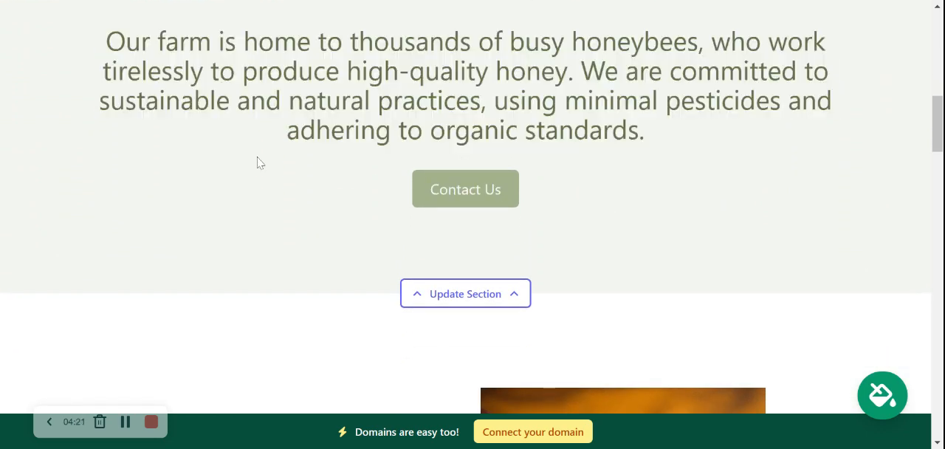
scroll(258, 162, up, 5)
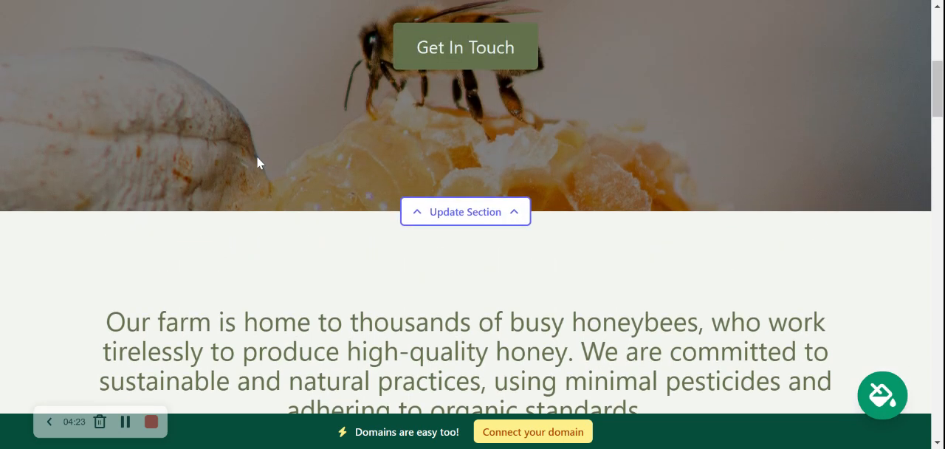
scroll(472, 207, up, 4)
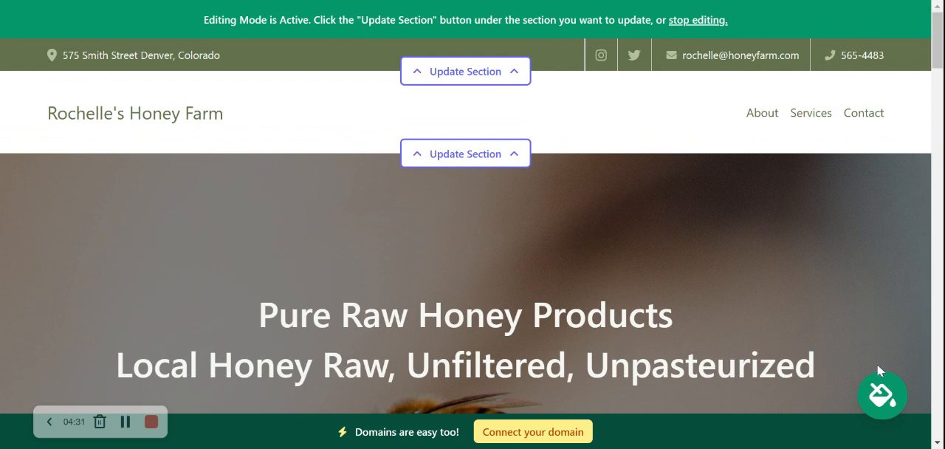
- Browse the colour themes to the last set, apply the pale yellow theme to the site and save it
click(879, 399)
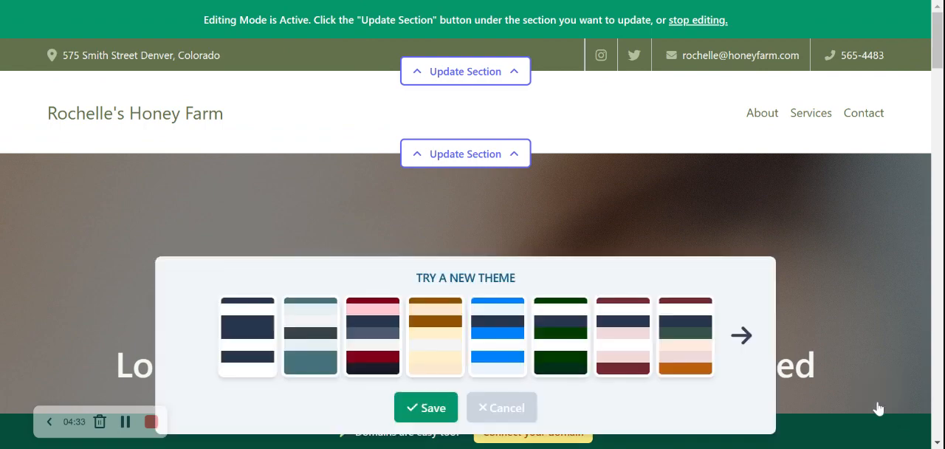
click(741, 336)
click(741, 337)
click(741, 336)
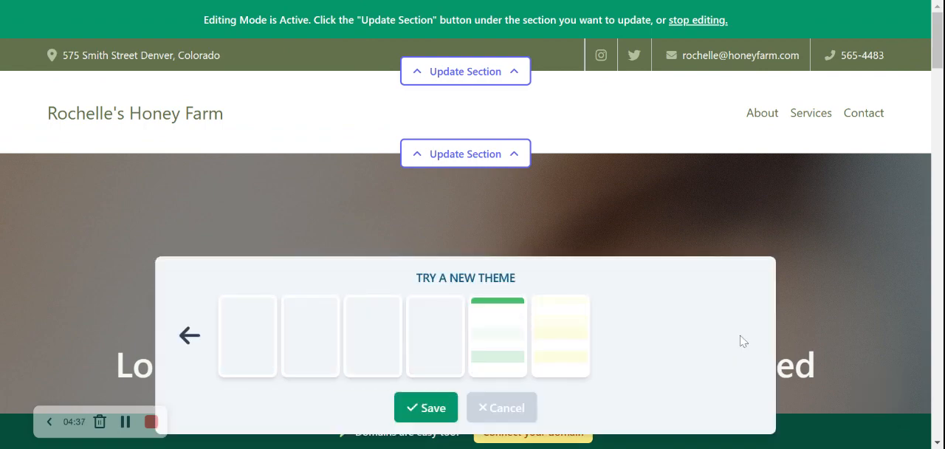
click(569, 336)
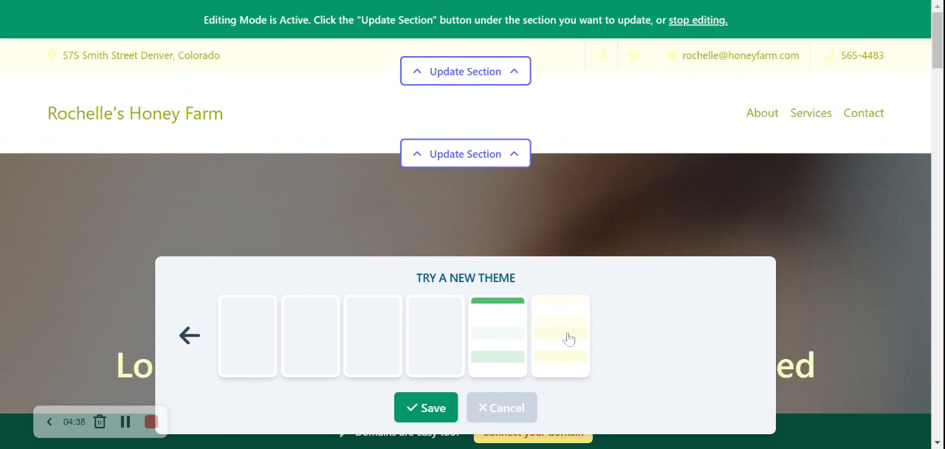
click(438, 412)
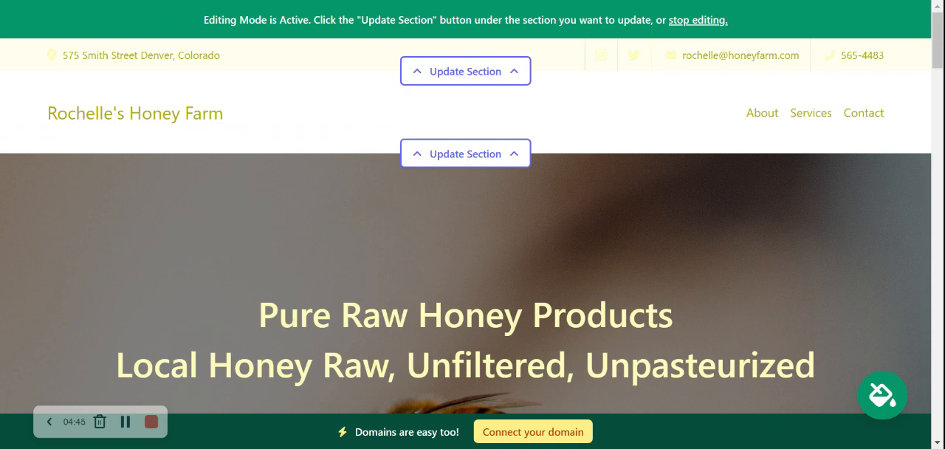
- Review how the yellow theme looks across the hero, introduction, About Us and image sections
scroll(473, 222, down, 10)
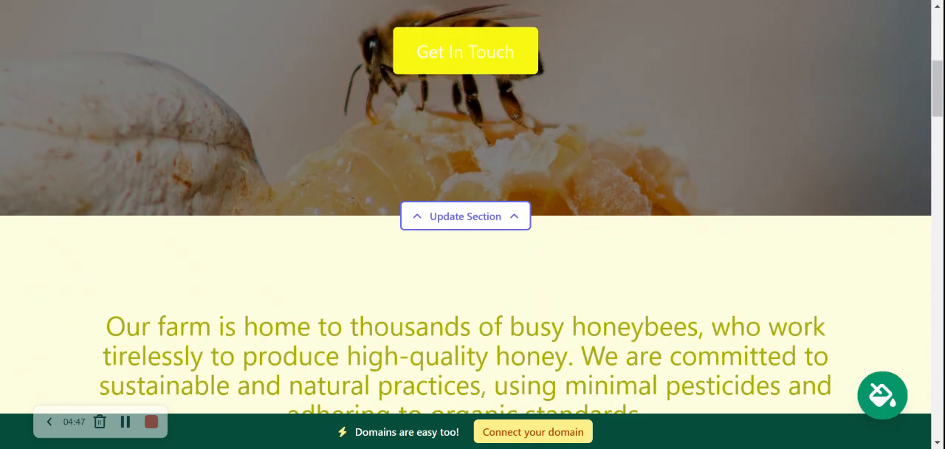
scroll(473, 221, down, 10)
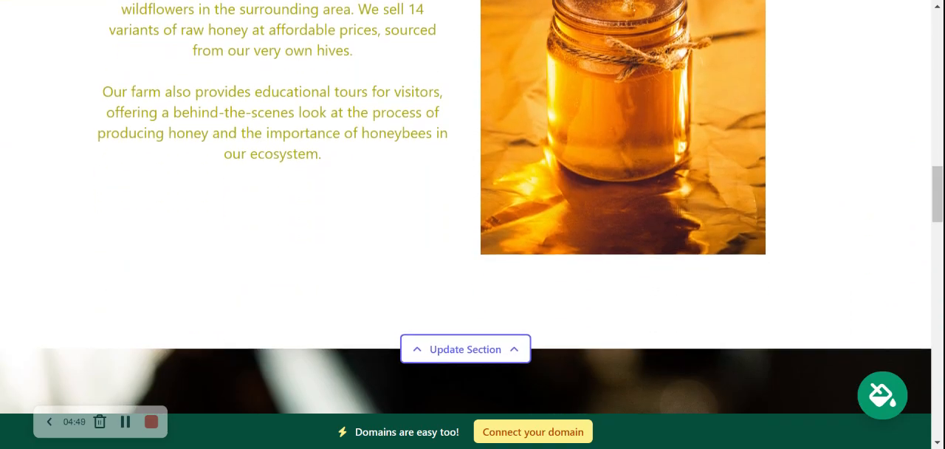
scroll(472, 221, down, 10)
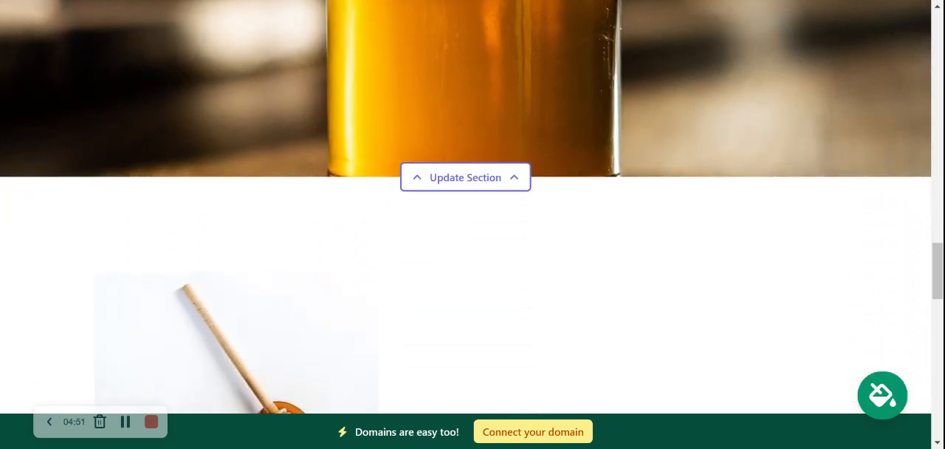
scroll(472, 222, up, 10)
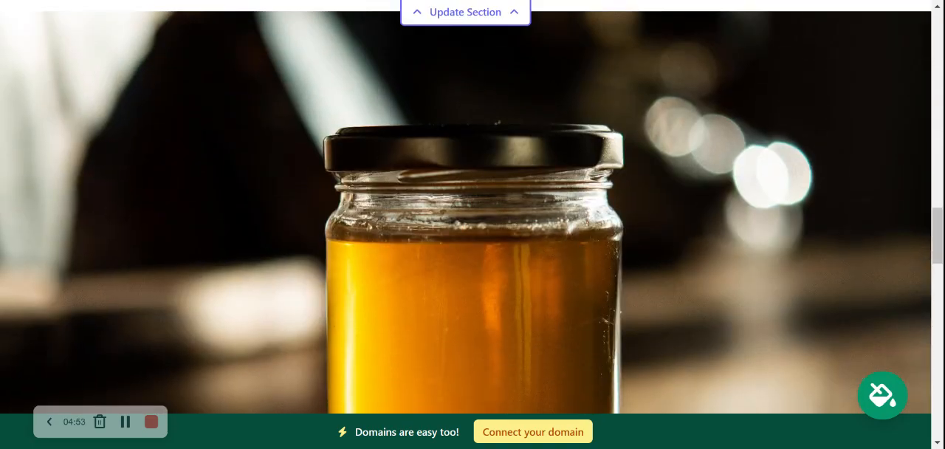
scroll(473, 221, up, 10)
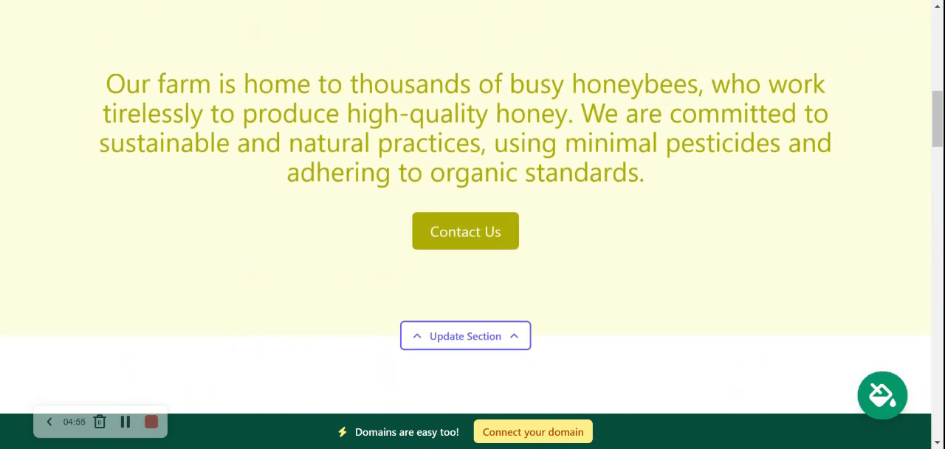
scroll(472, 221, up, 5)
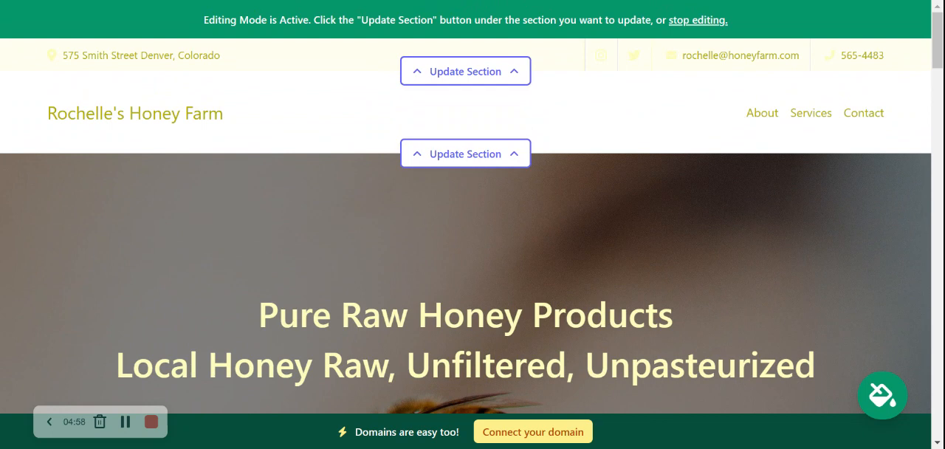
- Upload the Mighty Sites logo image as the site logo in the header section and save it
click(448, 153)
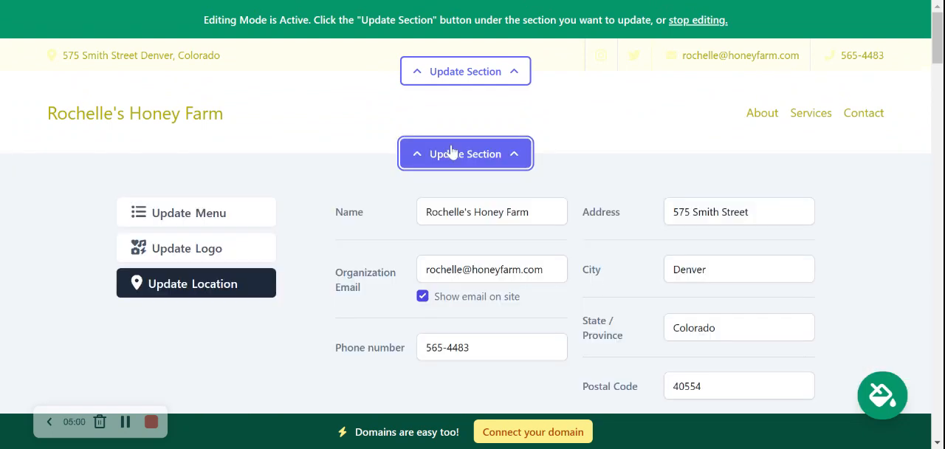
click(204, 253)
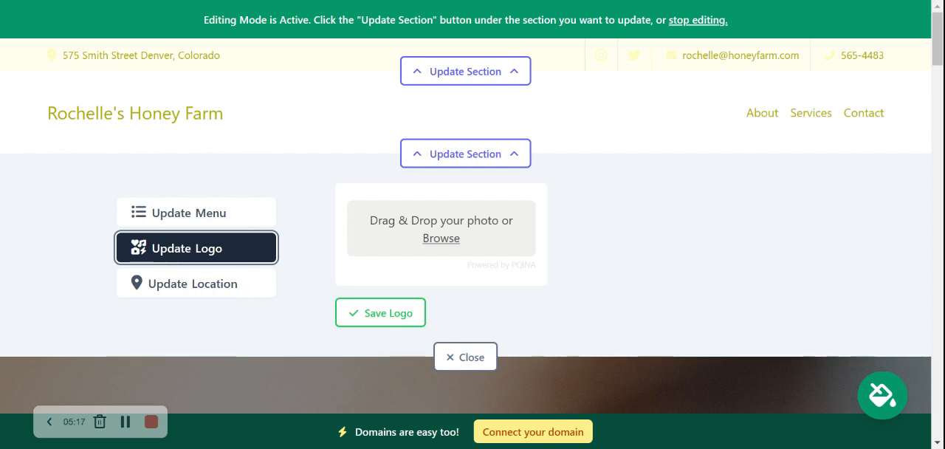
click(433, 245)
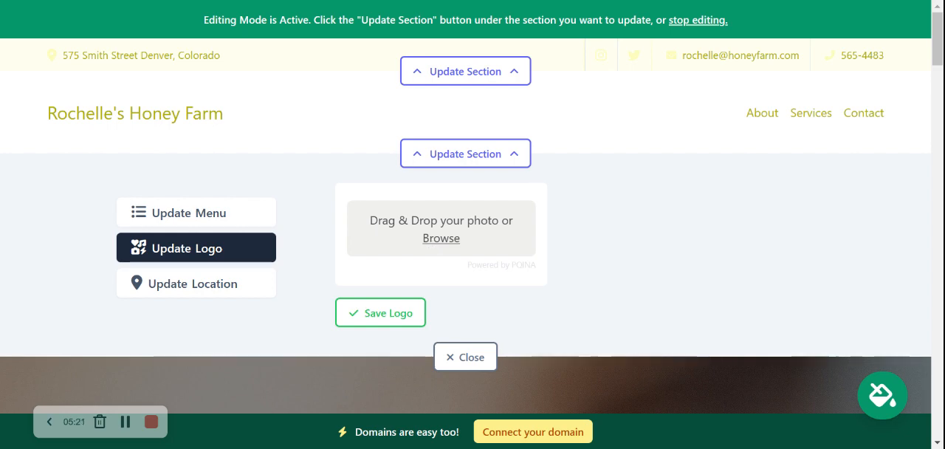
double_click(412, 96)
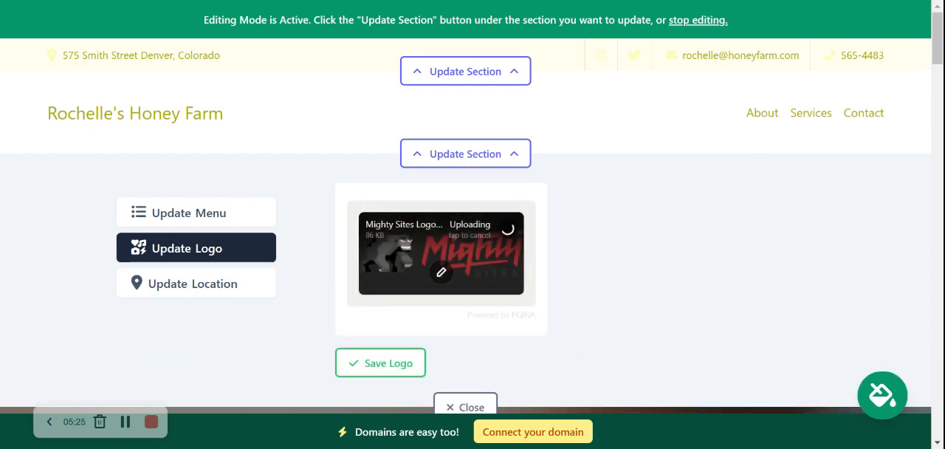
click(406, 363)
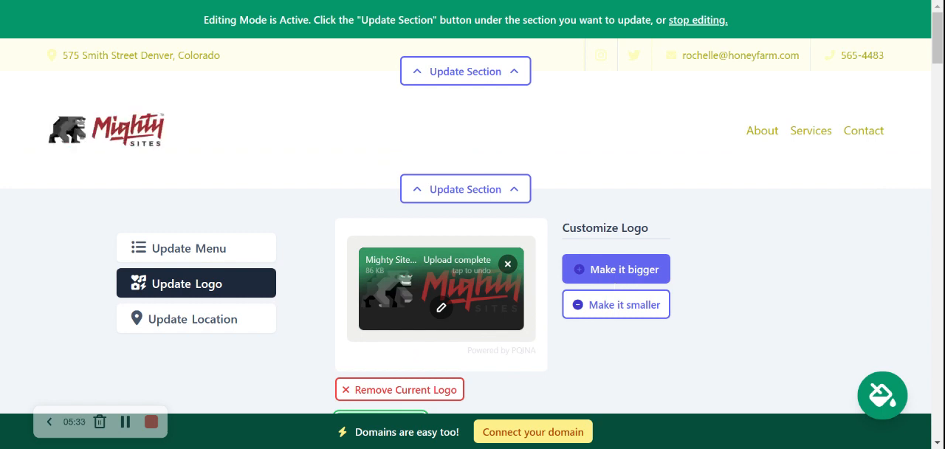
- Make the header logo one step bigger, save it and close the section editor
click(612, 270)
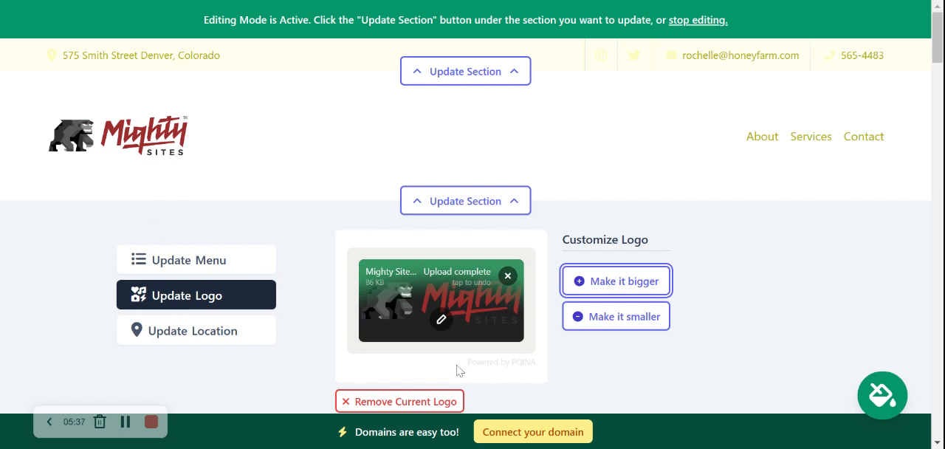
scroll(458, 370, down, 2)
click(352, 332)
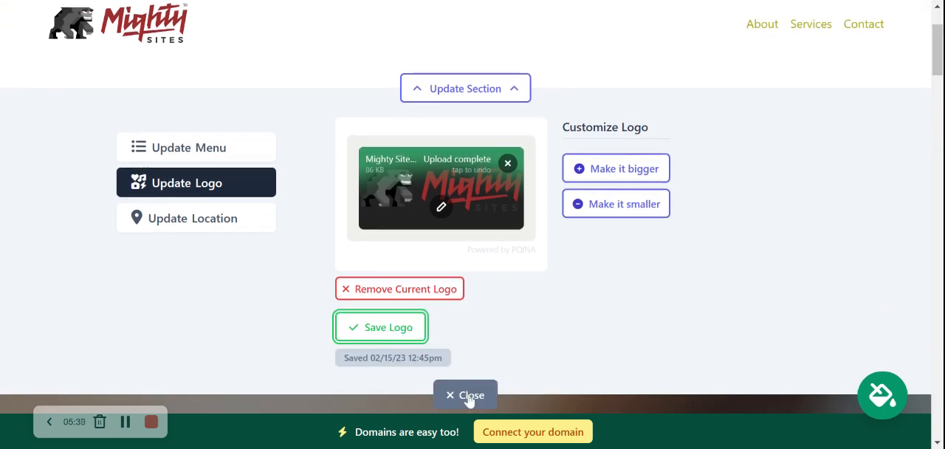
click(470, 396)
- Open the hero section's image options and search the photo library for "Honey bee"
scroll(198, 158, down, 3)
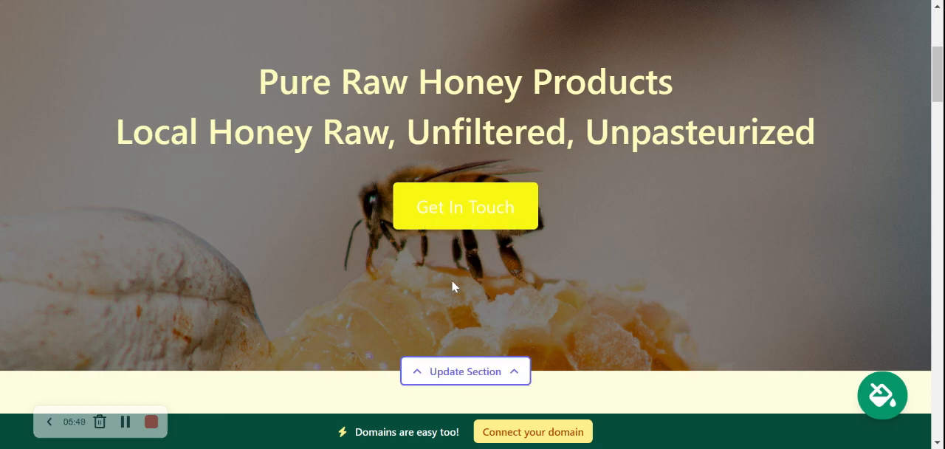
click(488, 375)
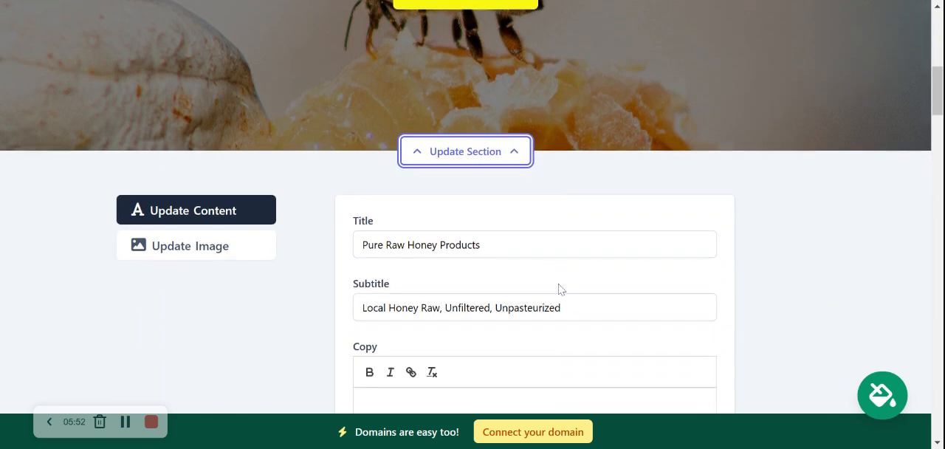
click(211, 251)
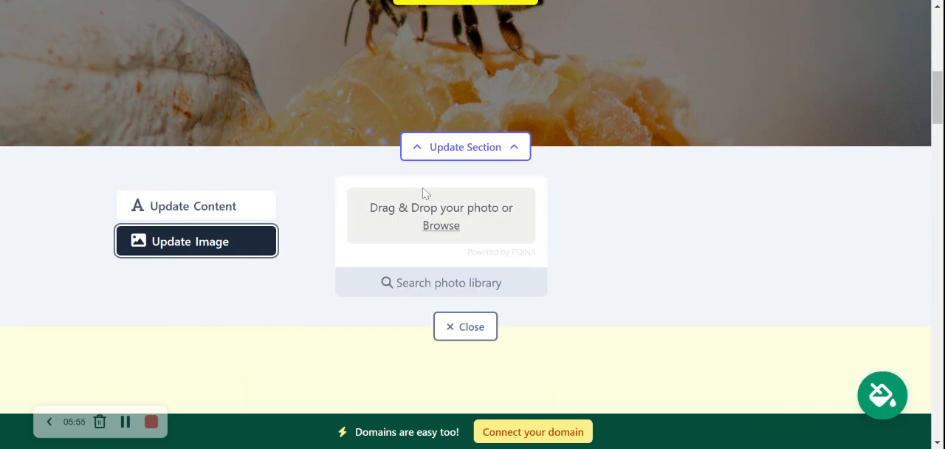
click(449, 284)
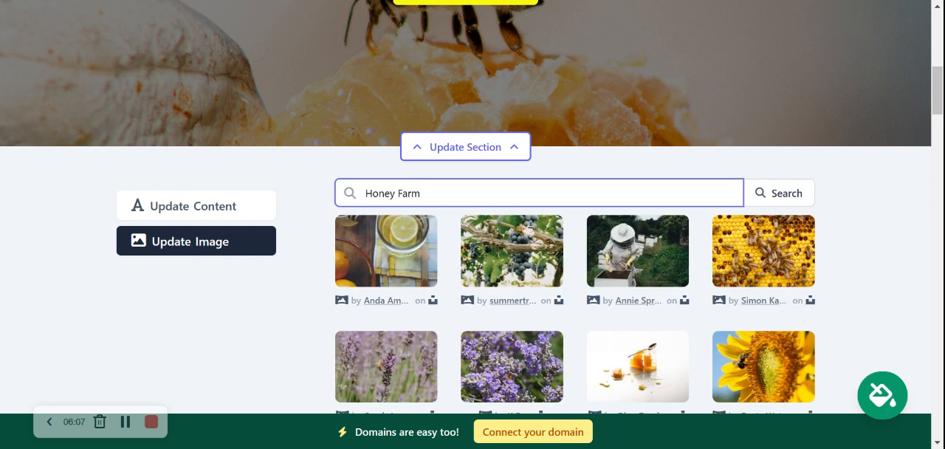
double_click(401, 192)
key(BackSpace)
text(bee)
click(802, 205)
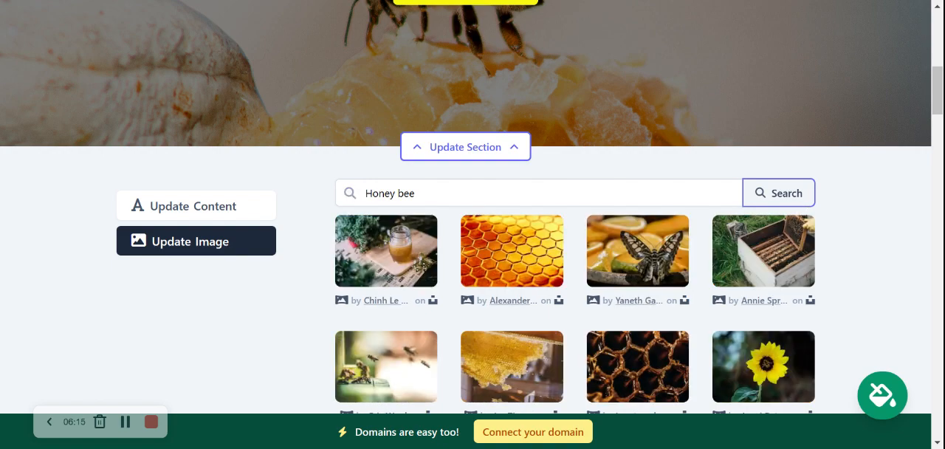
- Choose the photo of the honey jar on a wooden board as the hero image and save the selection
scroll(848, 254, down, 3)
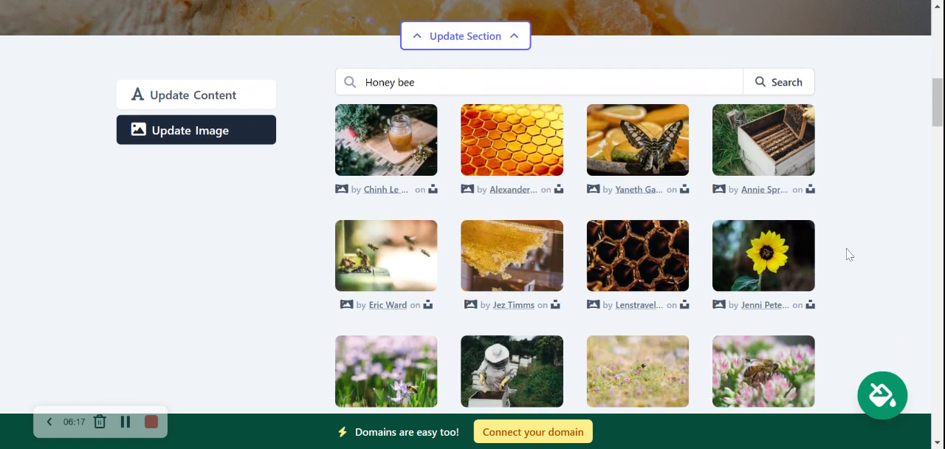
scroll(849, 254, up, 1)
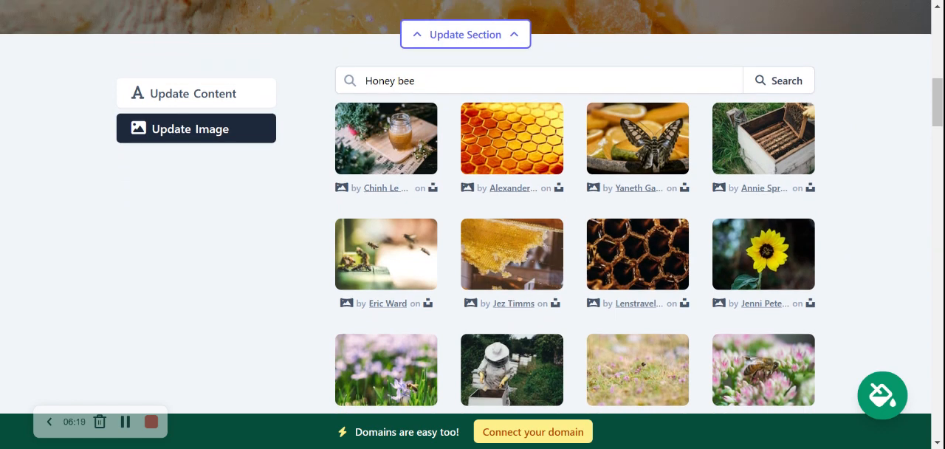
click(399, 152)
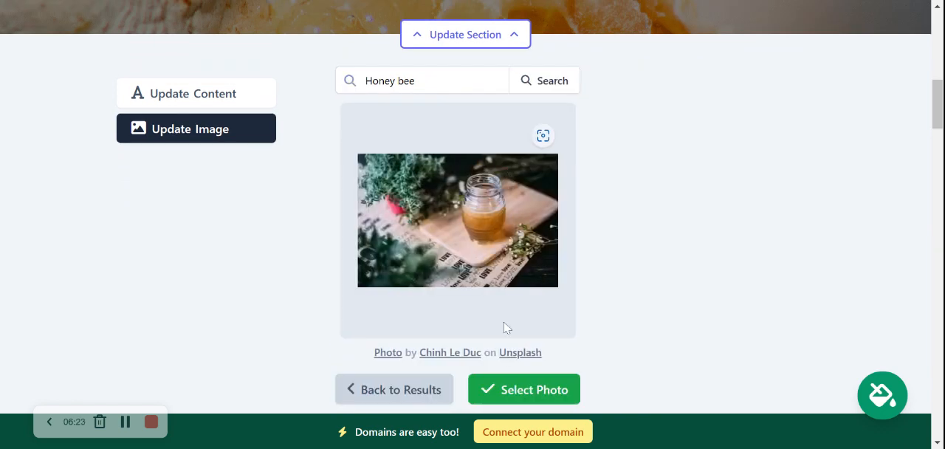
click(522, 387)
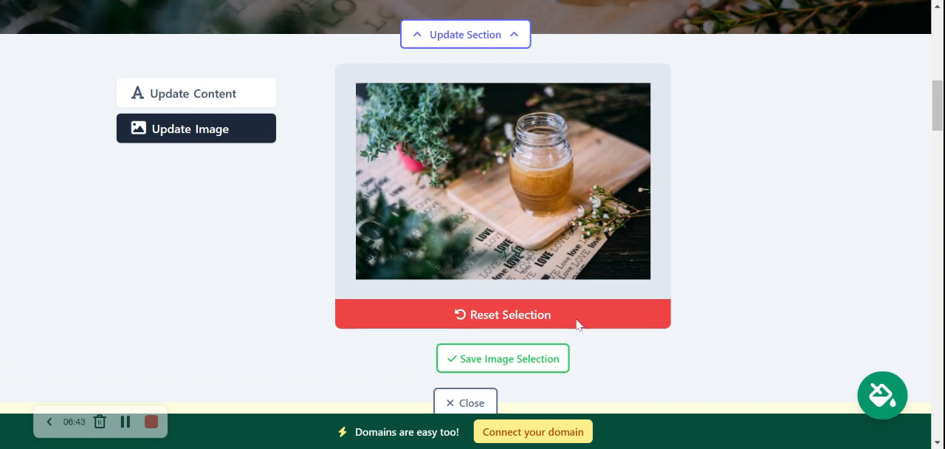
click(506, 359)
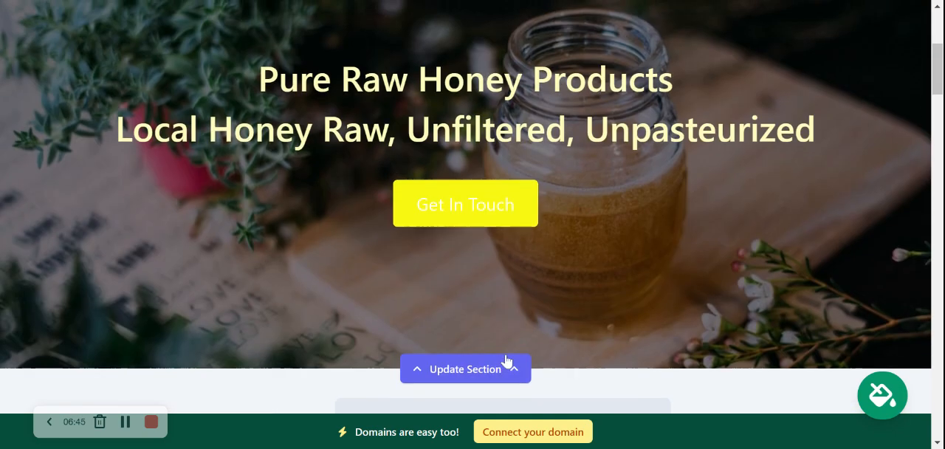
scroll(465, 206, down, 1)
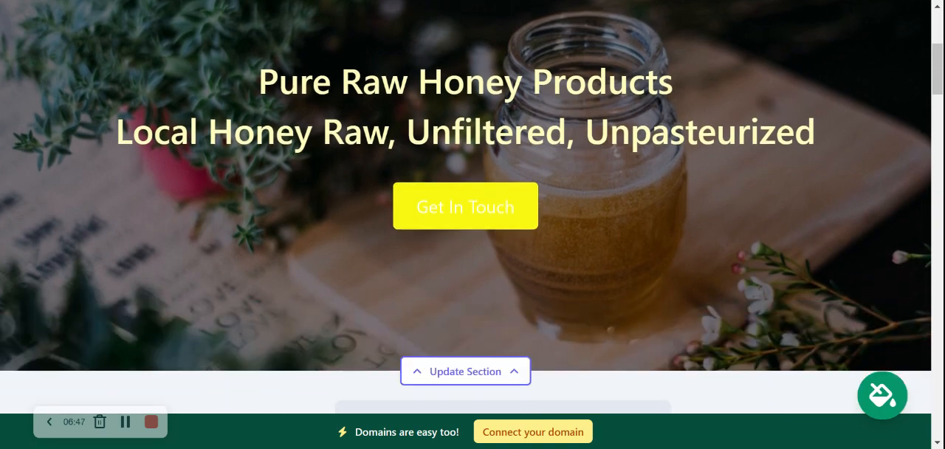
scroll(460, 254, down, 6)
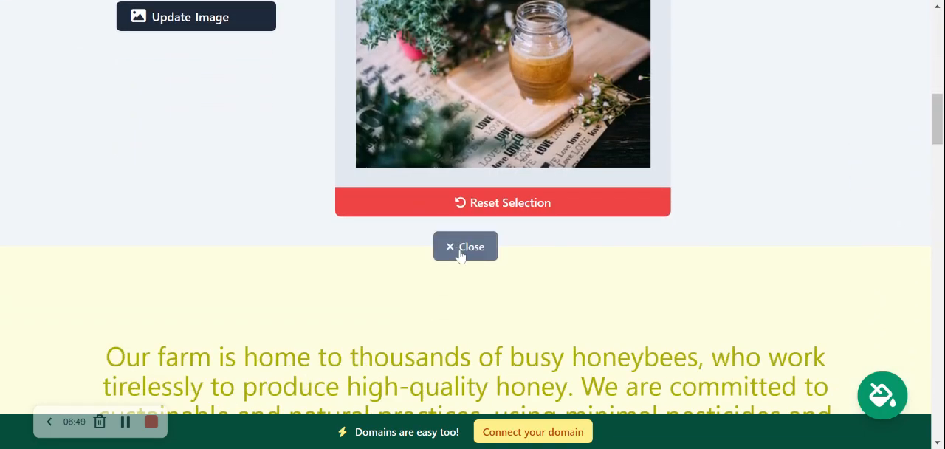
click(456, 245)
- Open the hero section's content fields and compare the title and subtitle with the text on the hero banner
scroll(281, 121, up, 1)
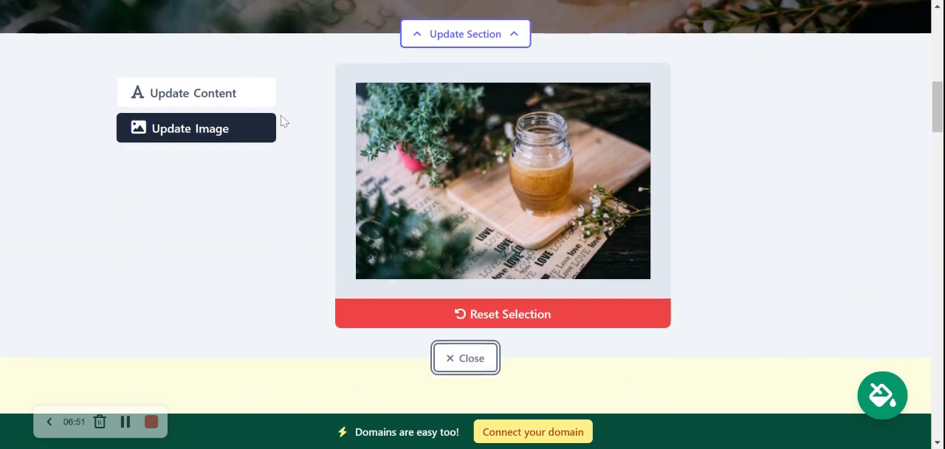
click(232, 93)
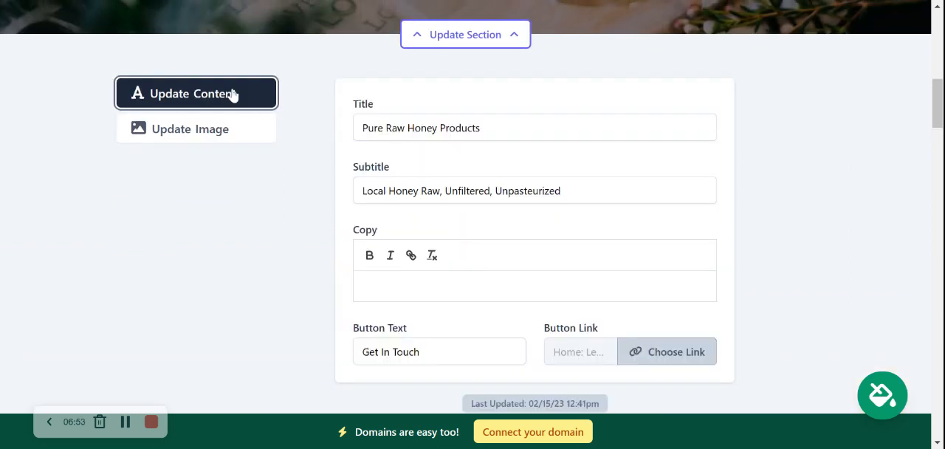
click(539, 191)
click(405, 128)
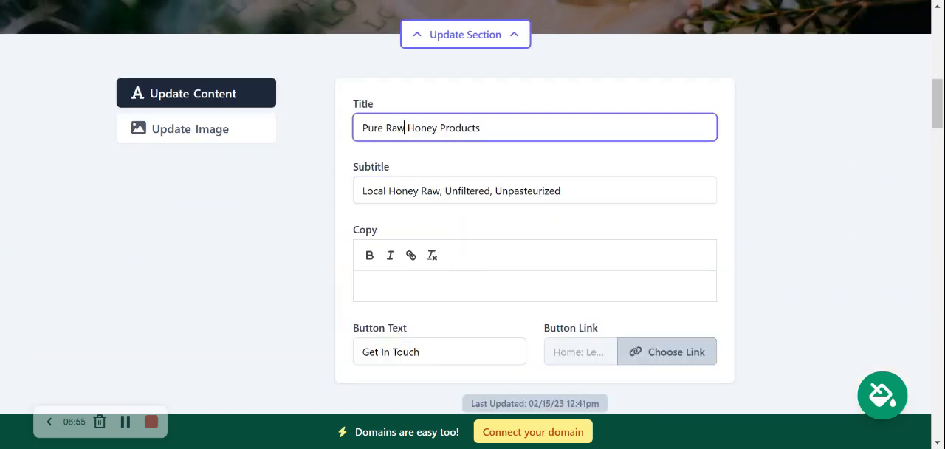
click(523, 165)
scroll(524, 165, up, 5)
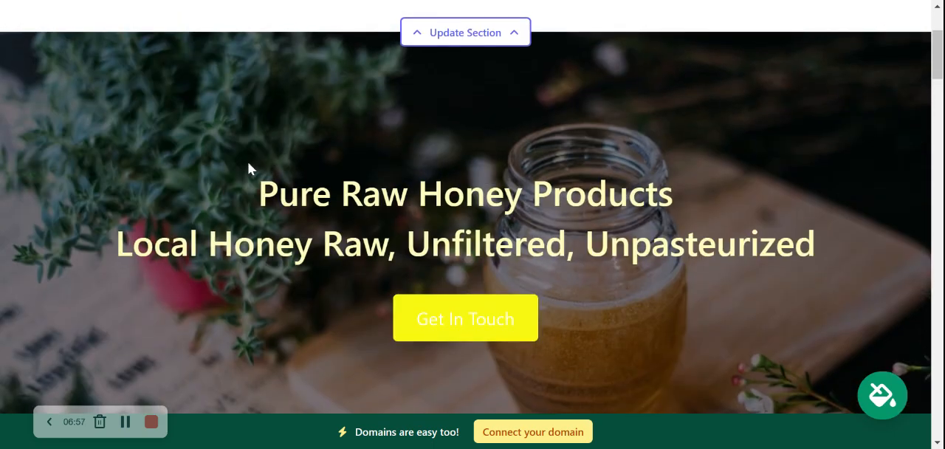
drag(248, 168, 832, 249)
scroll(848, 251, down, 3)
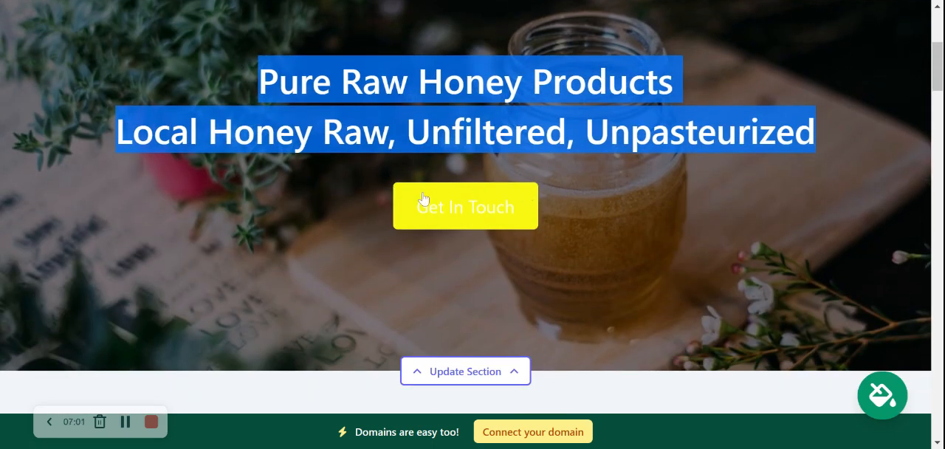
scroll(426, 276, down, 5)
scroll(427, 277, down, 1)
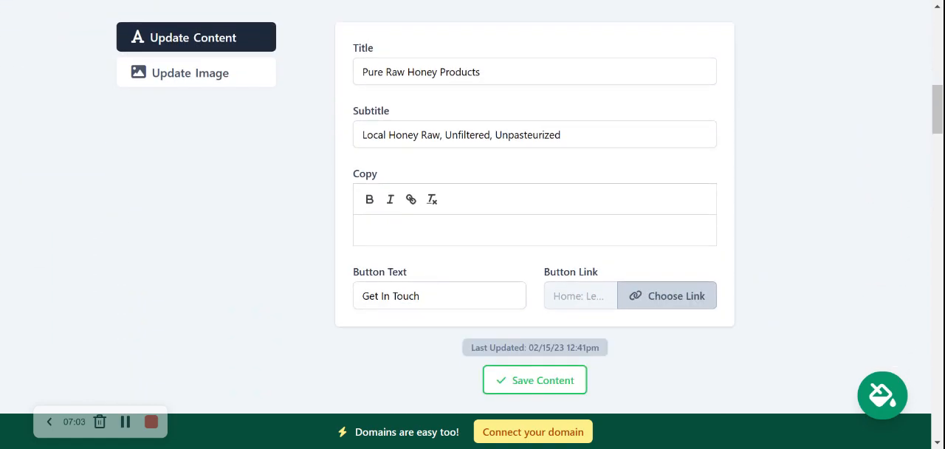
- Change the hero section's button text to "Get Directions"
click(426, 295)
key(ctrl+a)
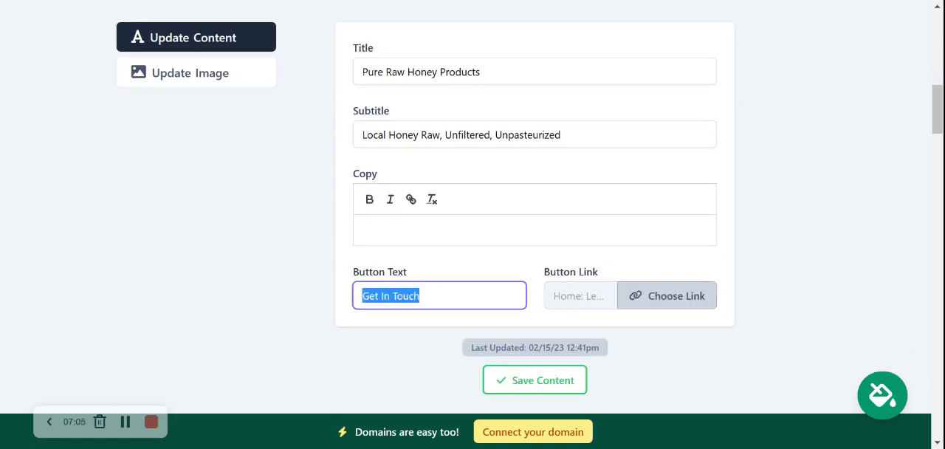
text(Get Di)
text(rections)
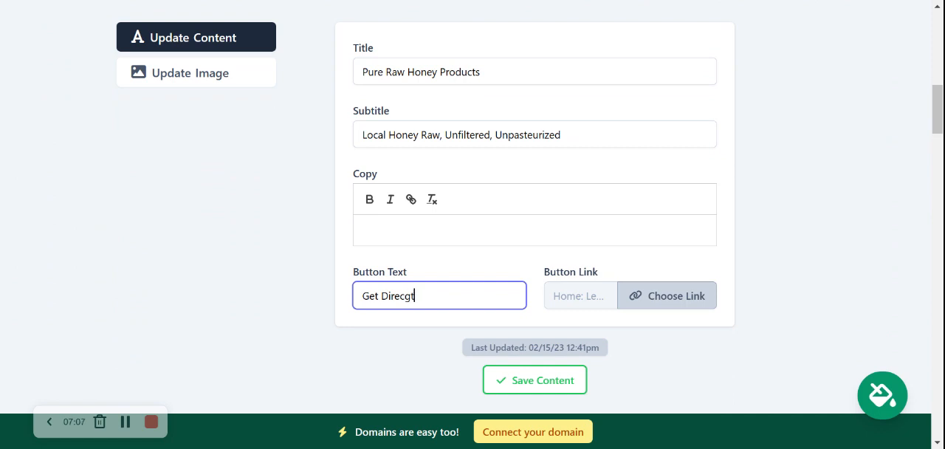
- Link the hero button to the Directions Link action, save the content and close the section editor
click(641, 297)
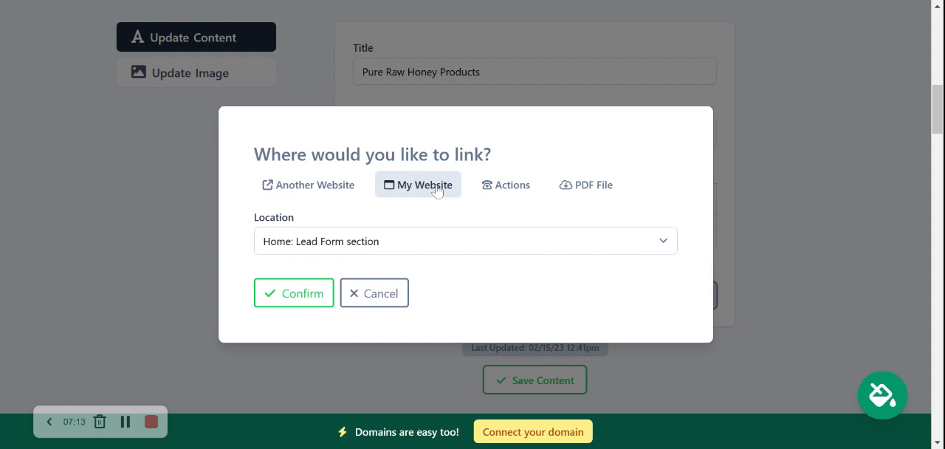
click(511, 188)
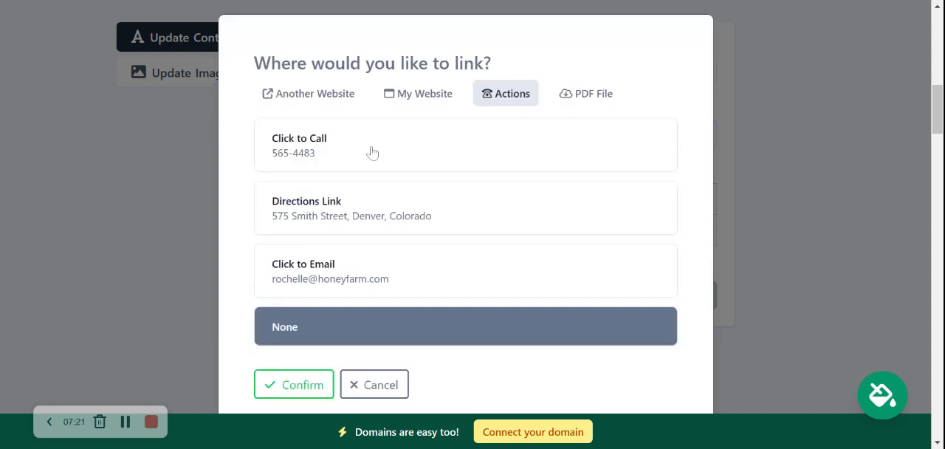
click(385, 222)
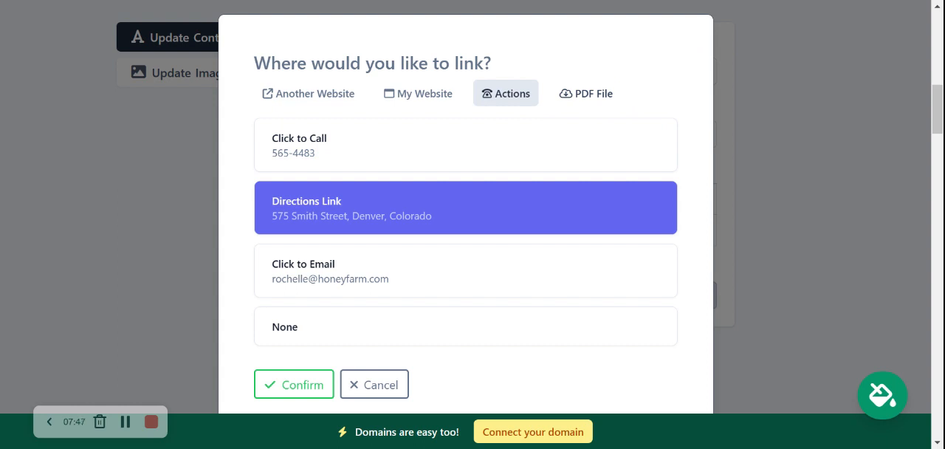
click(291, 393)
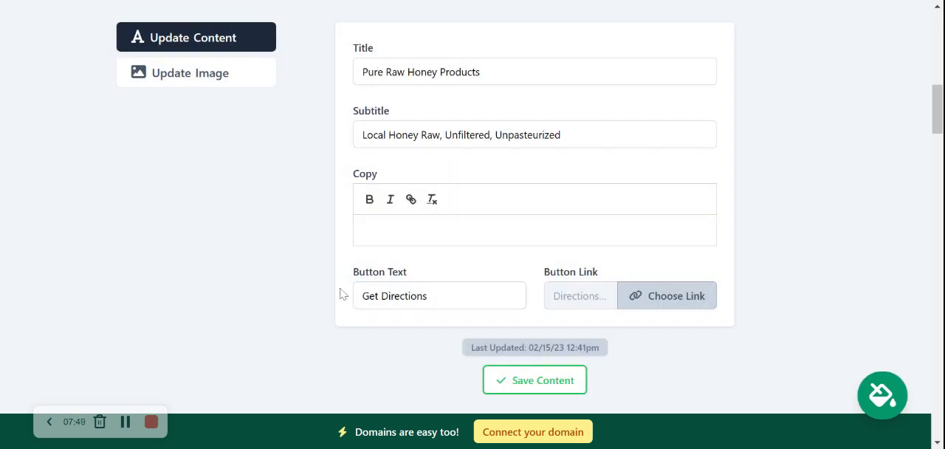
click(538, 380)
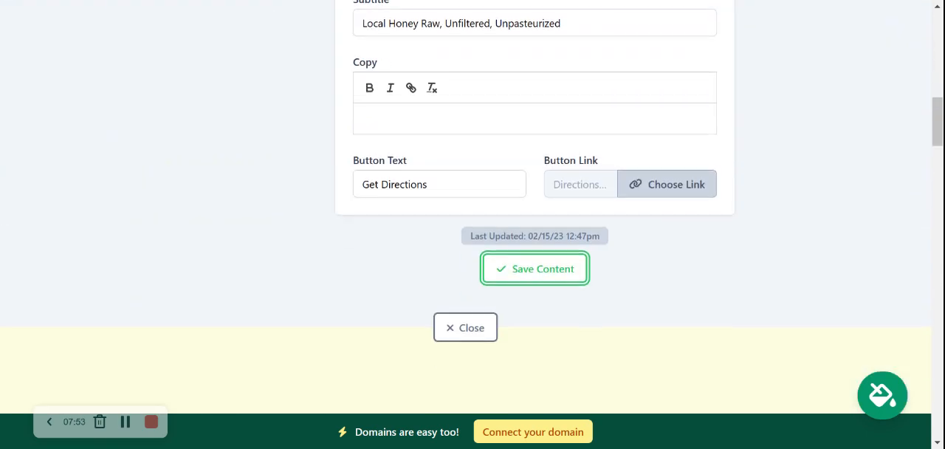
click(465, 327)
- Review the introduction and About Us sections, highlighting their text to examine it
scroll(184, 77, up, 2)
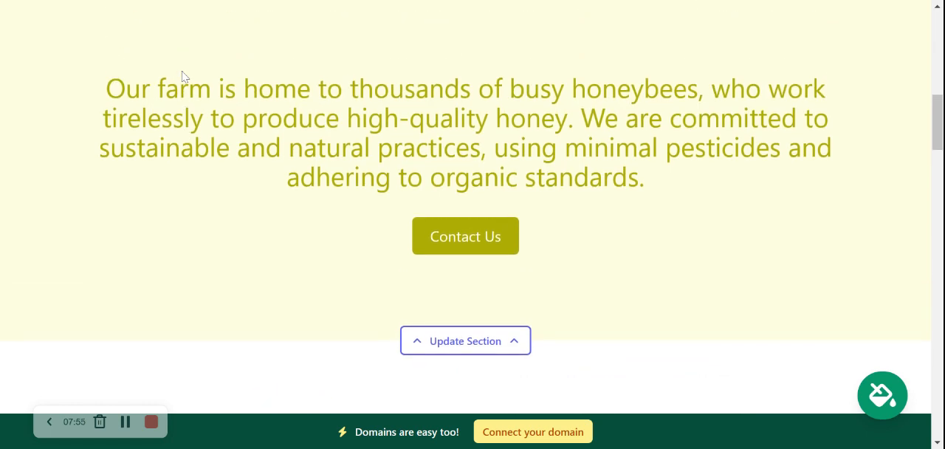
drag(86, 132, 846, 269)
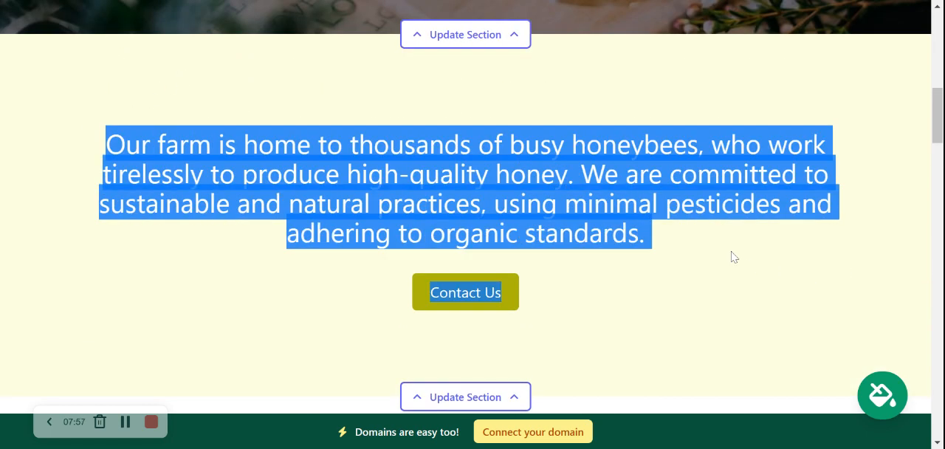
click(341, 272)
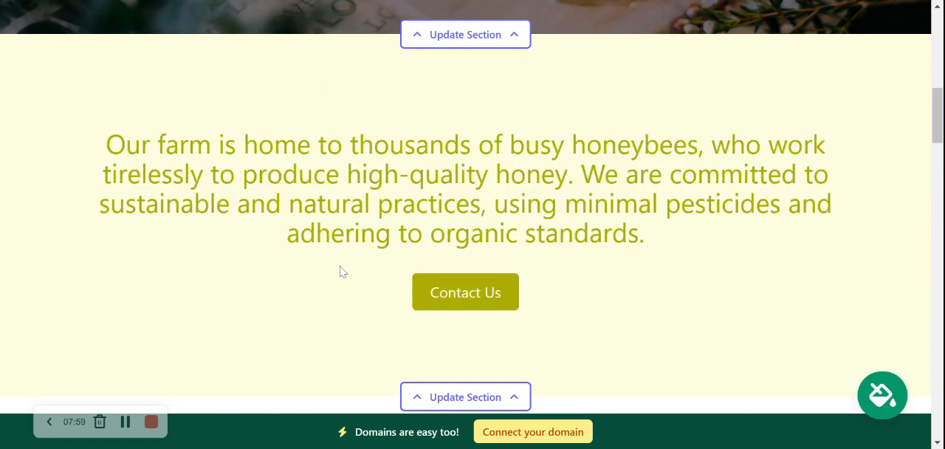
scroll(339, 270, down, 2)
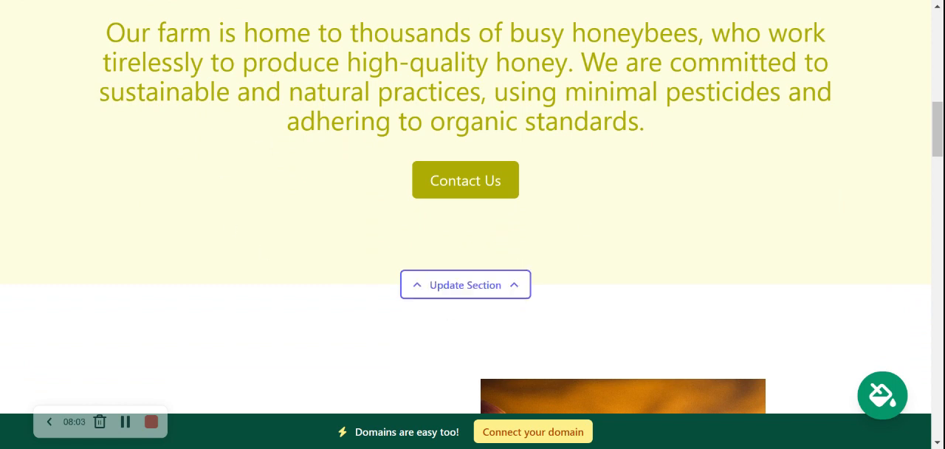
scroll(472, 207, down, 5)
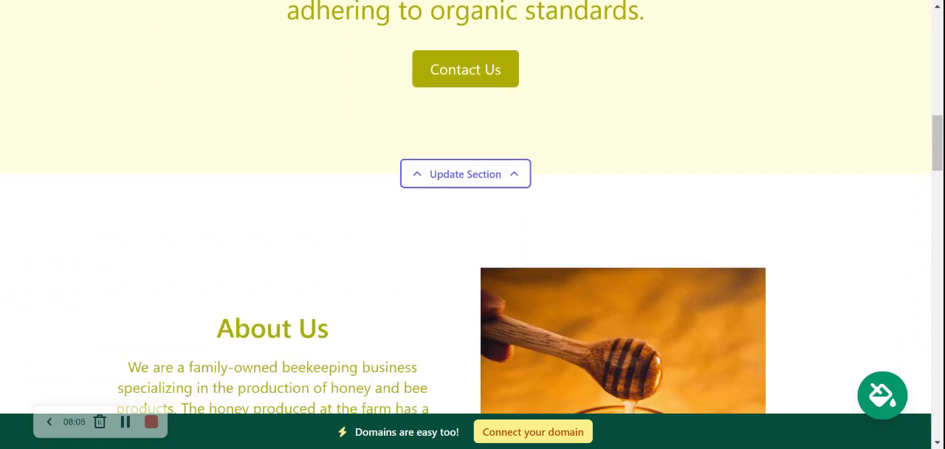
scroll(473, 221, up, 1)
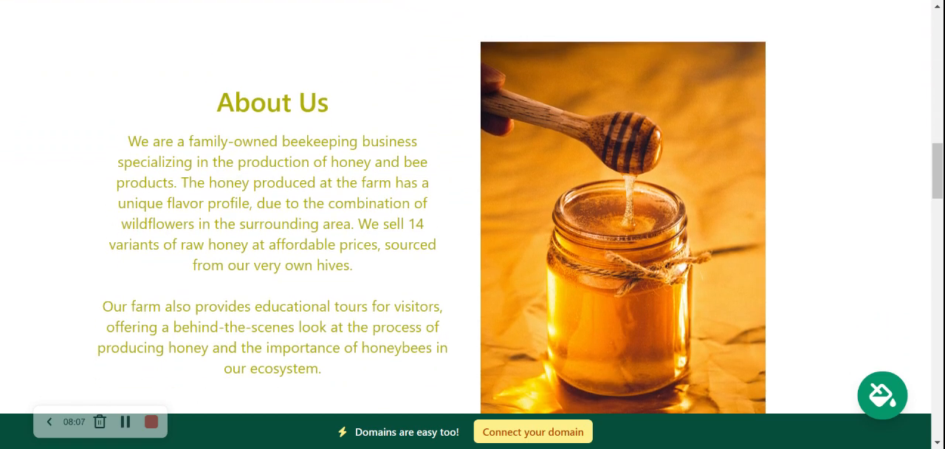
drag(200, 113, 357, 379)
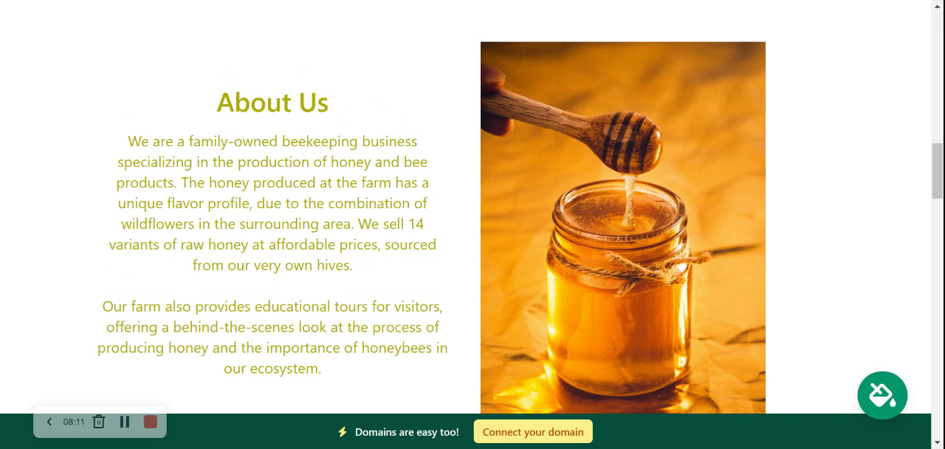